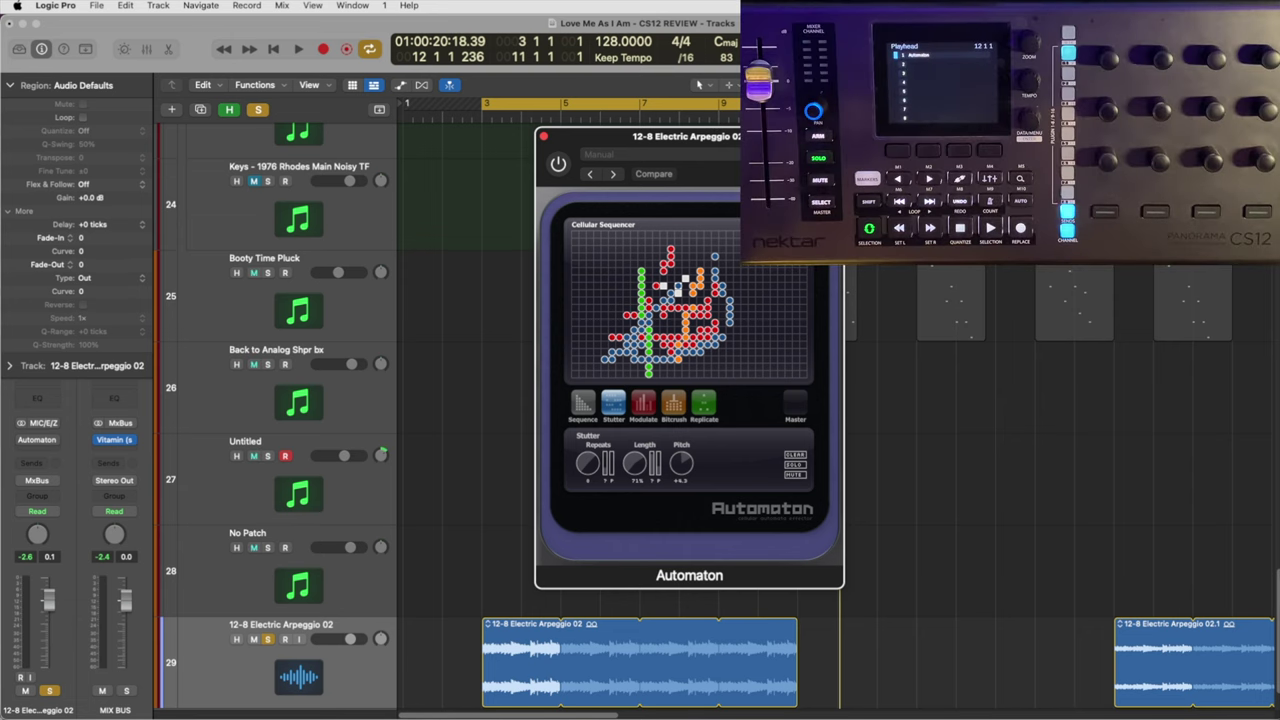
Select the 12-8 Electric Arpeggio 02 region and shift the Automaton window off to the right
mouse_move(737, 135)
mouse_down()
mouse_move(752, 137)
mouse_move(722, 148)
mouse_up()
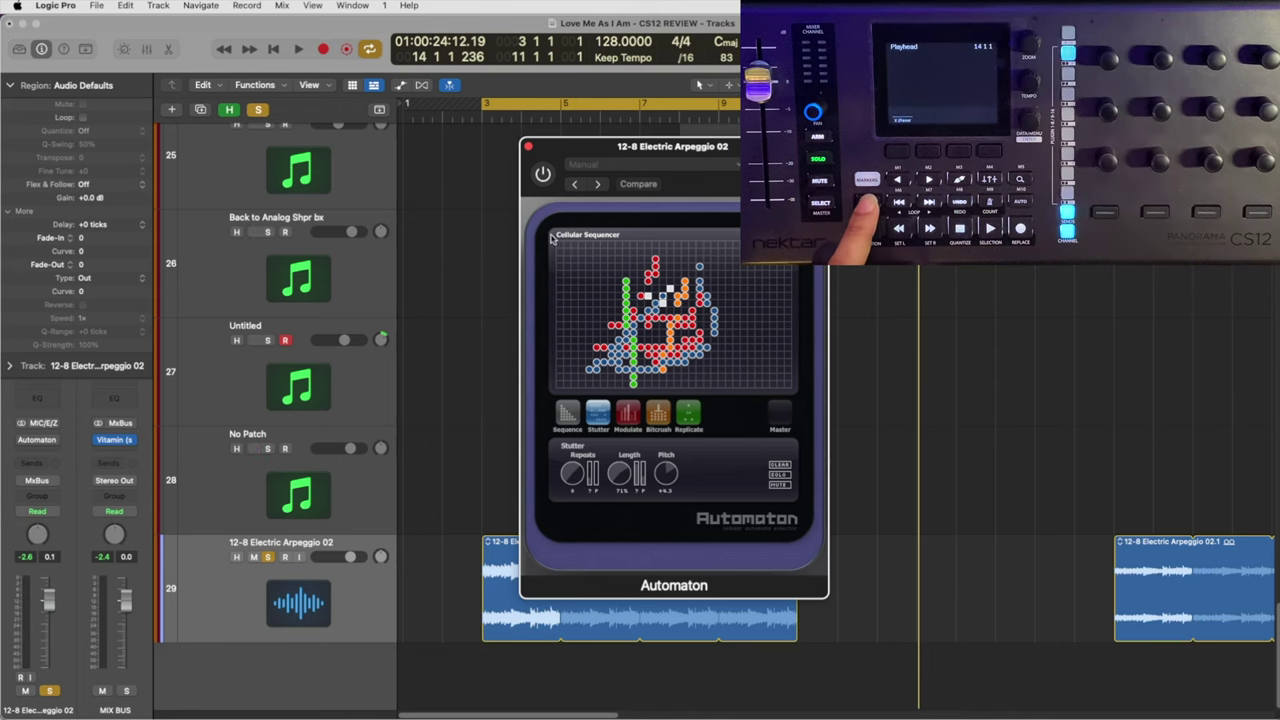
click(504, 549)
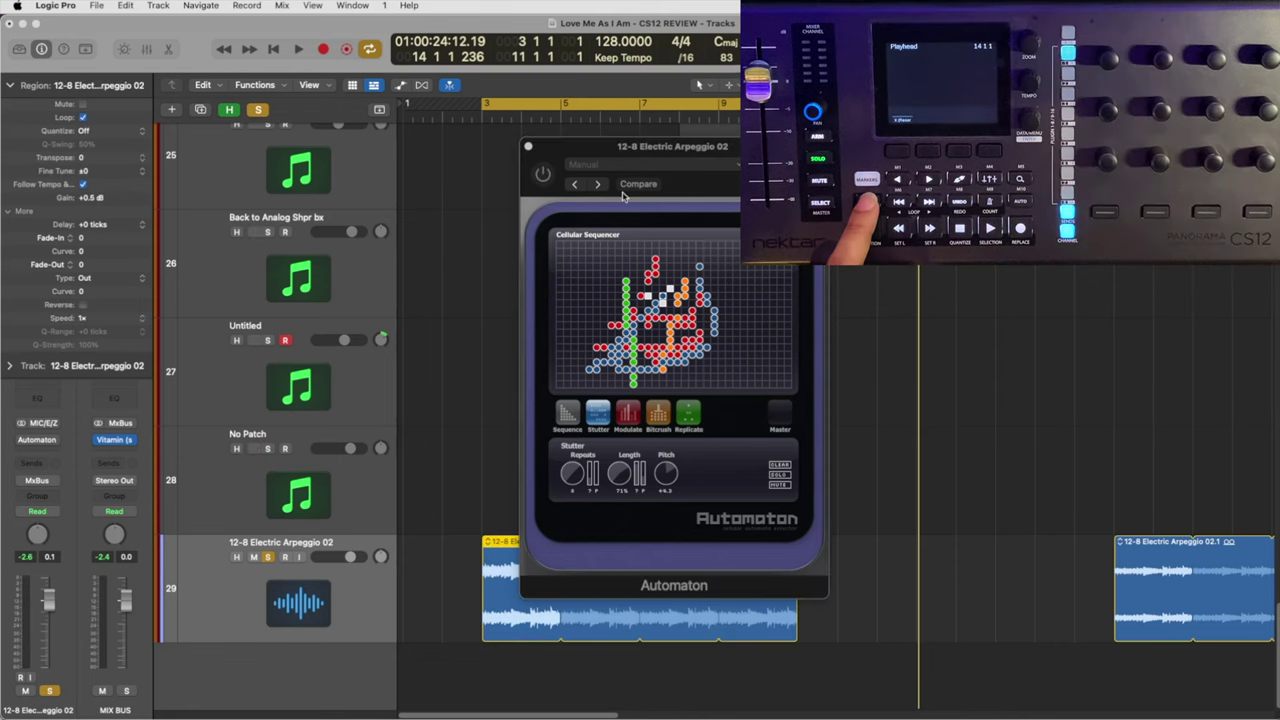
drag(620, 150, 780, 158)
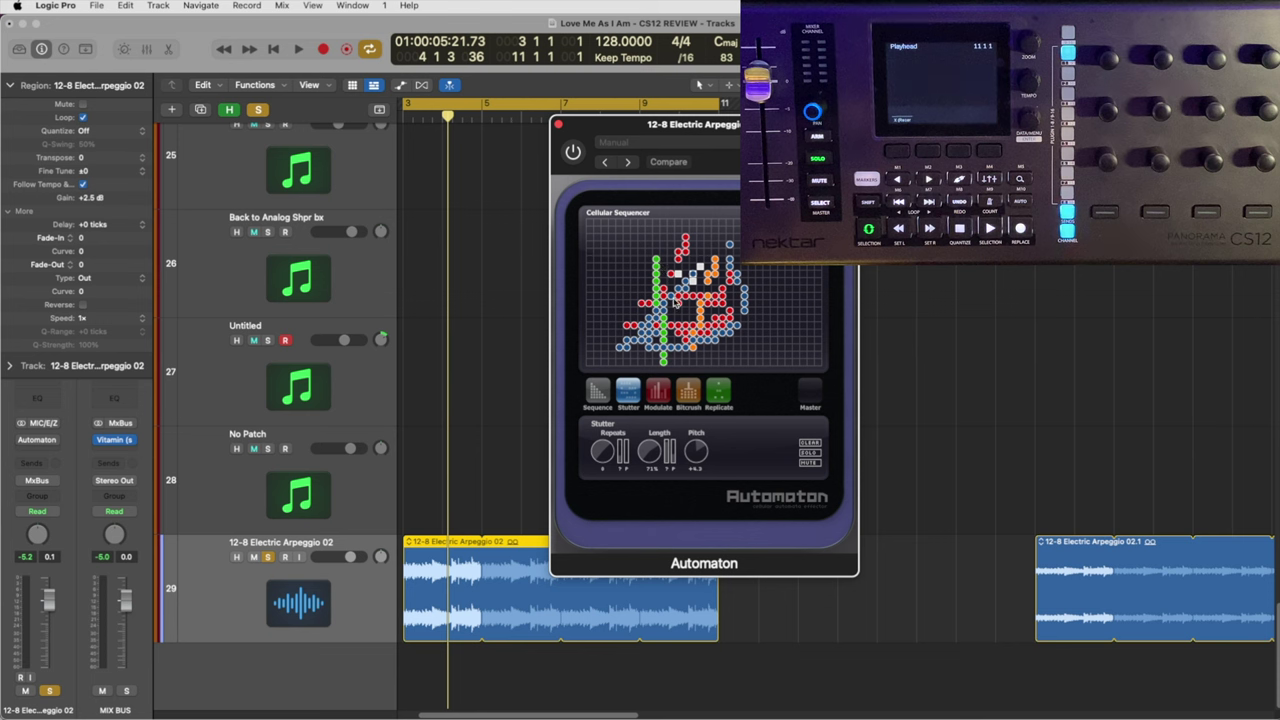
Put Automaton in Sequence mode, showing Lifespan 1/16 and Density 34%
click(597, 390)
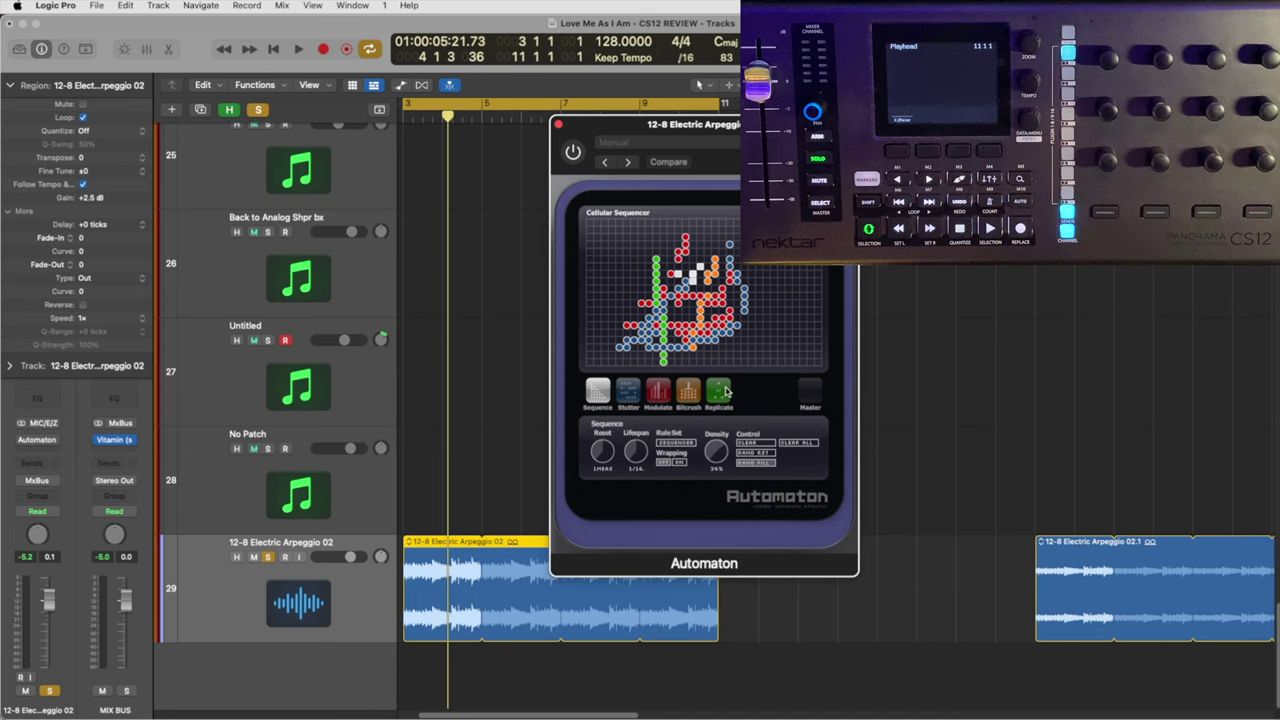
Enable Automaton and play the arpeggio through it, stopping near bar 8
key(space)
click(572, 155)
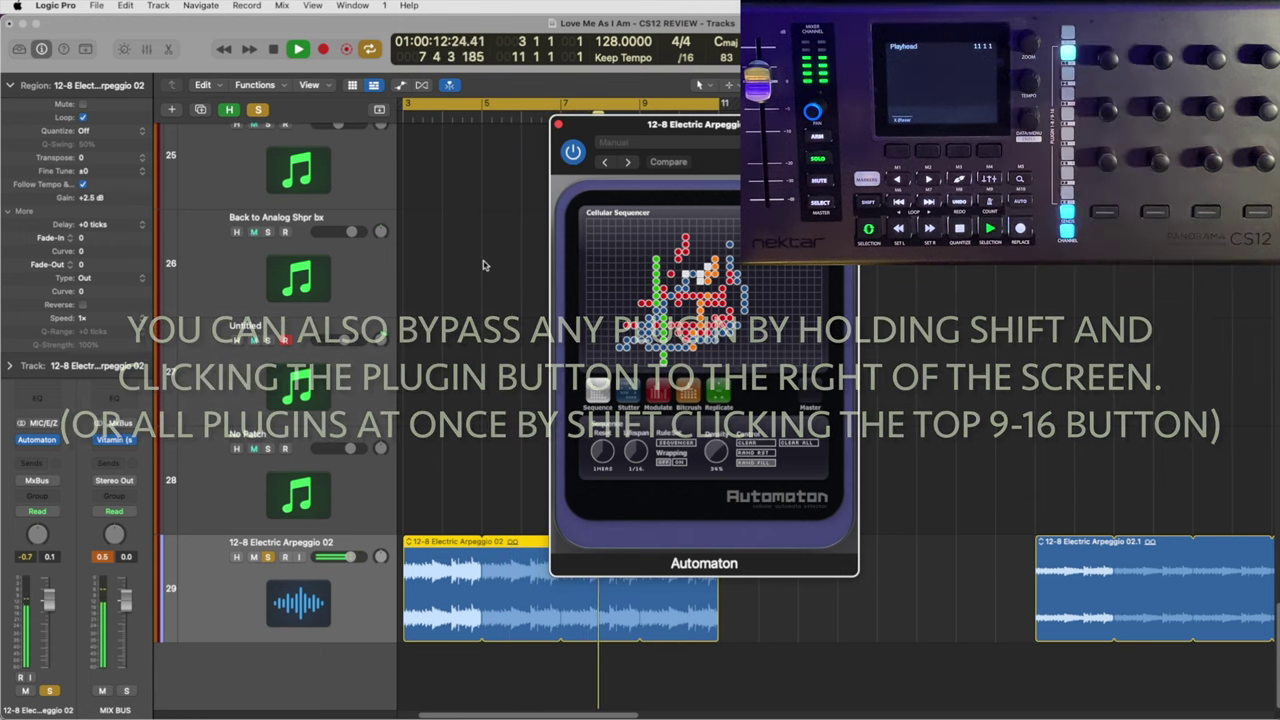
key(space)
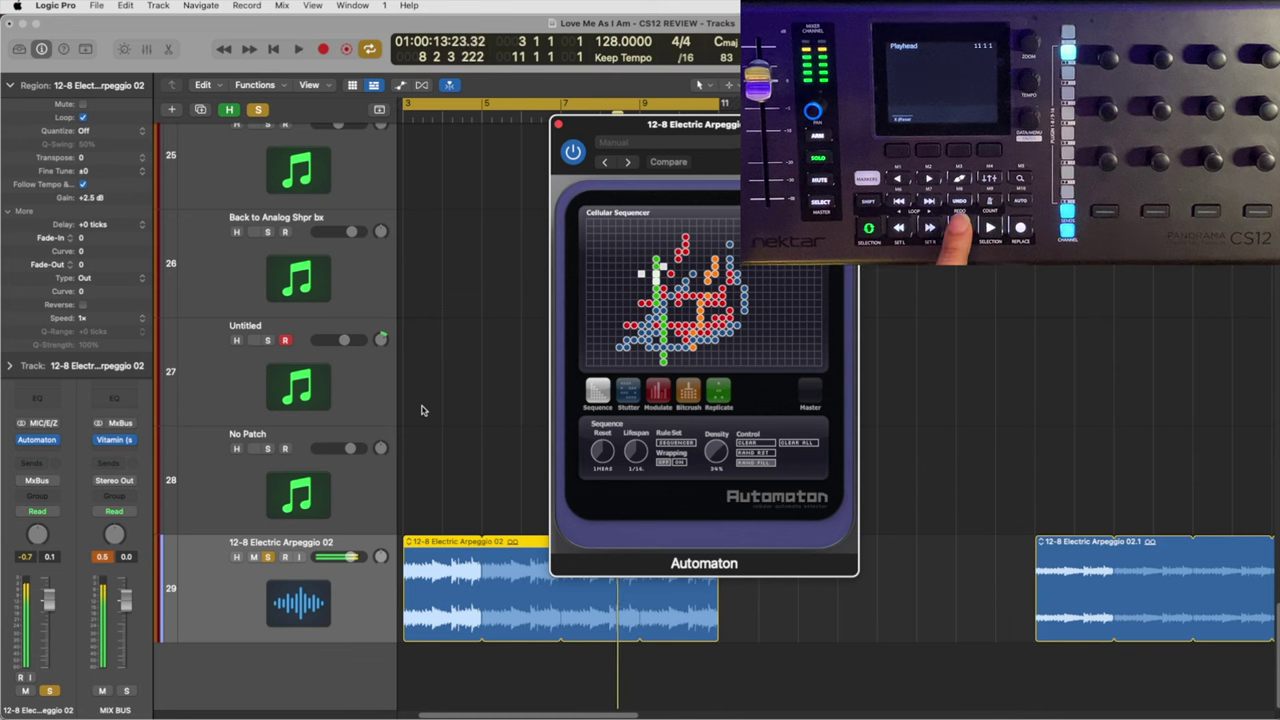
click(325, 595)
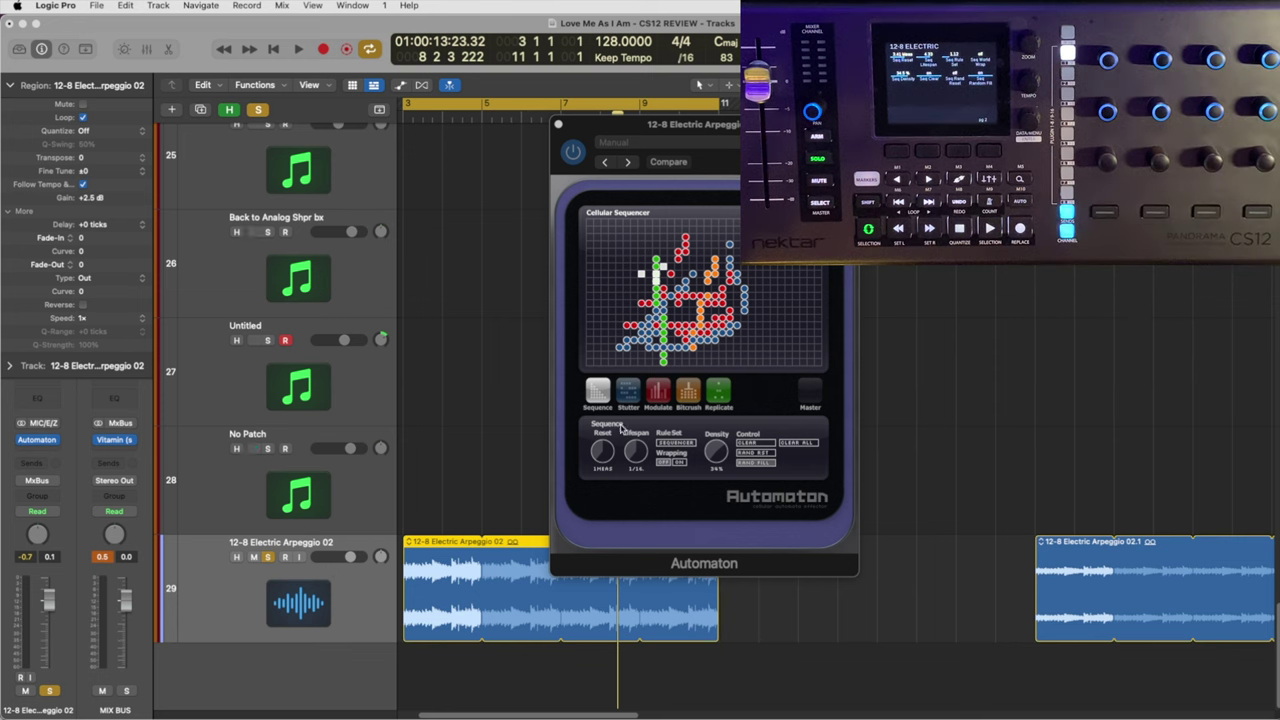
View Automaton's Bitcrush settings, then switch to the Stutter module with Length 71%
click(696, 394)
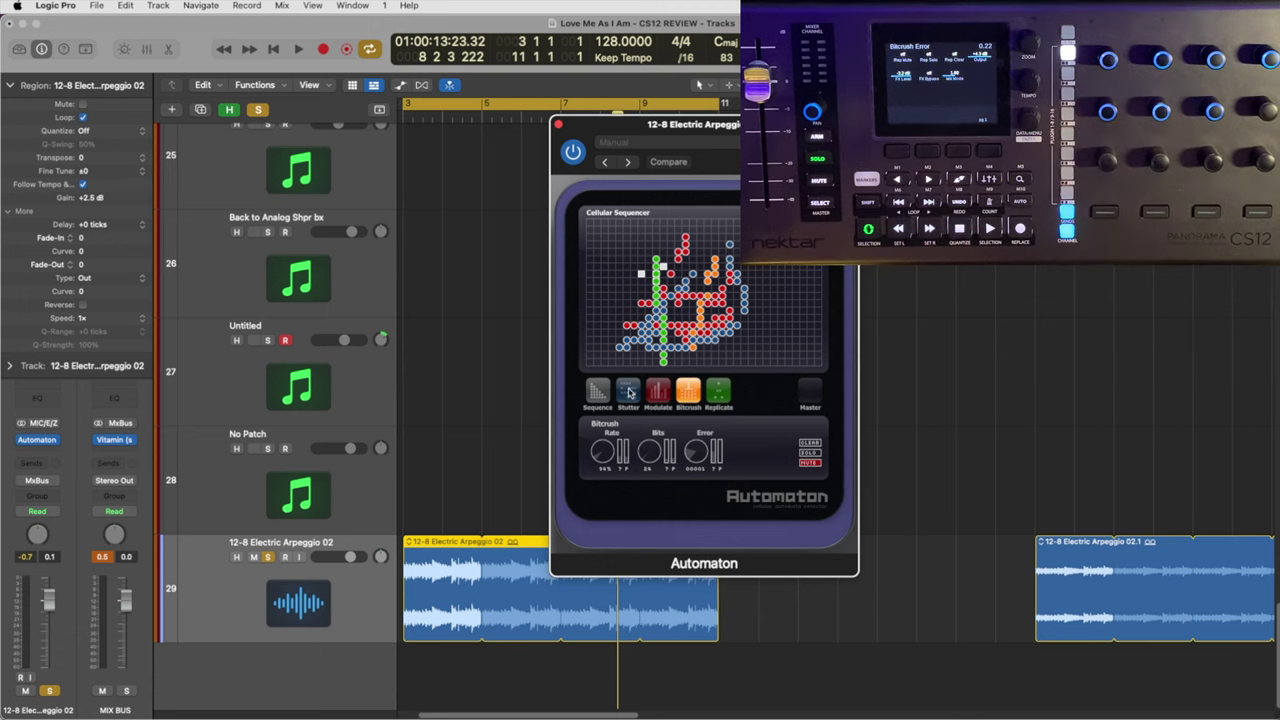
click(629, 392)
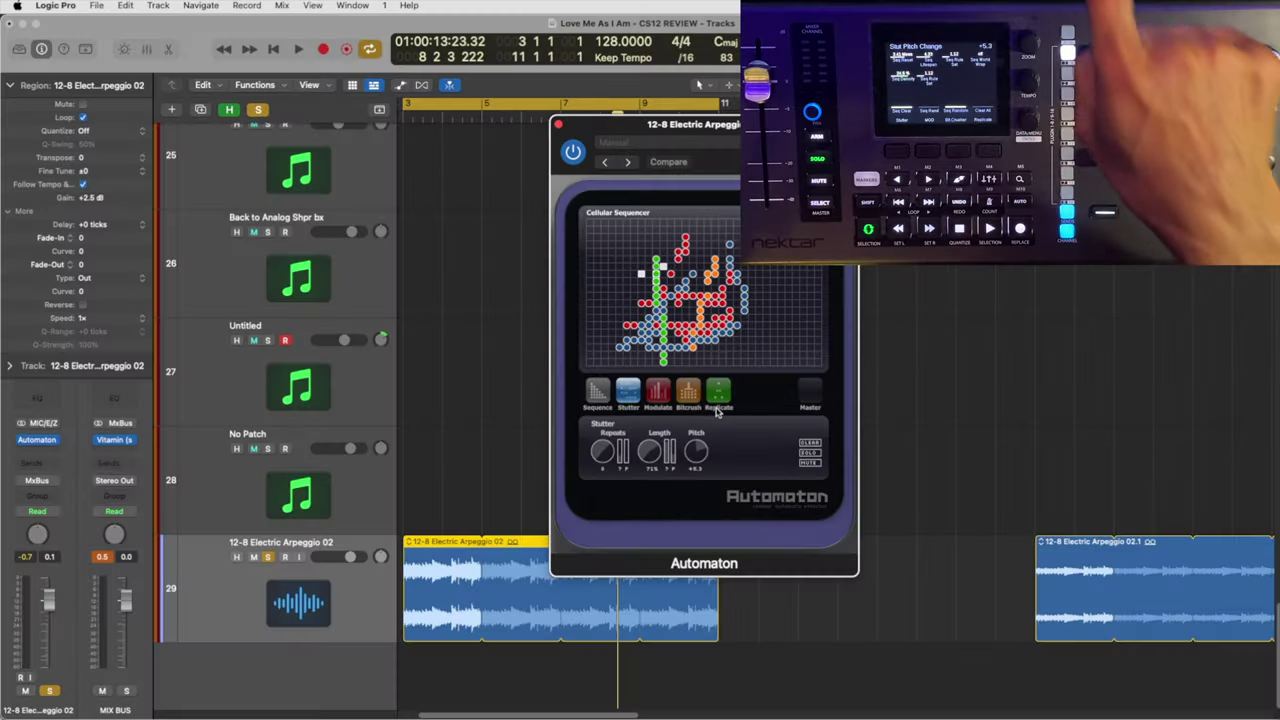
click(597, 394)
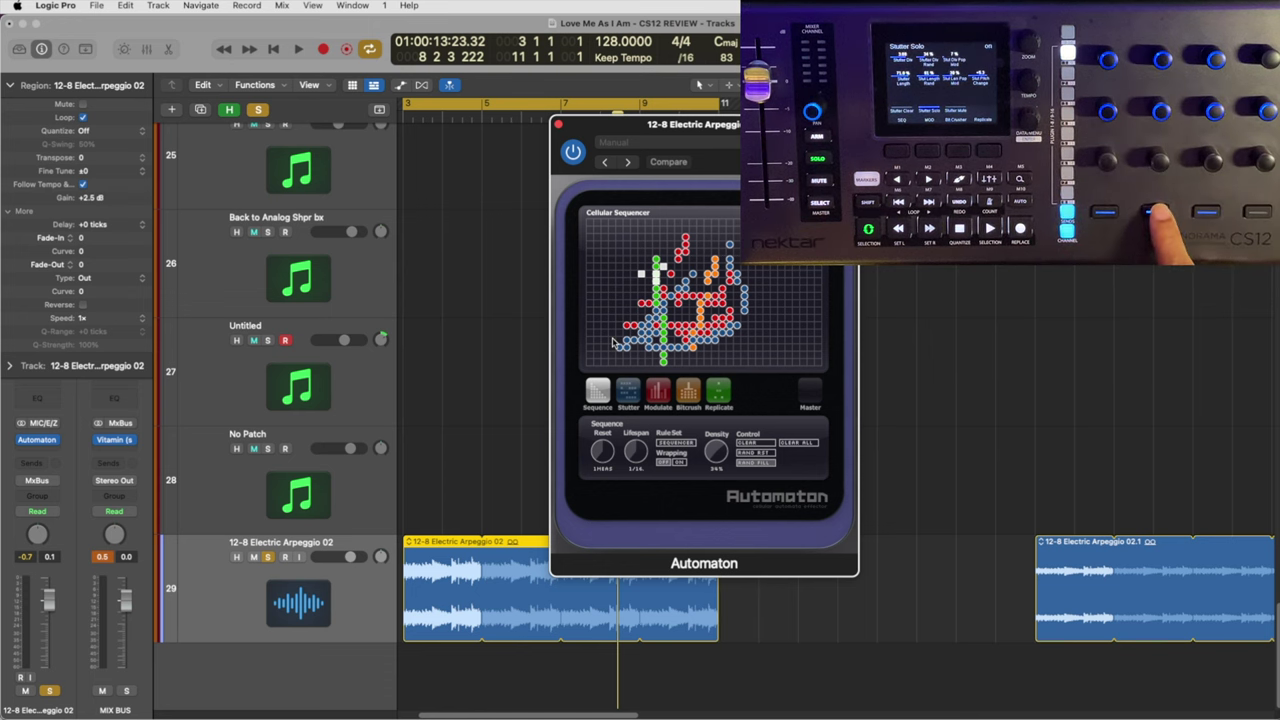
click(628, 389)
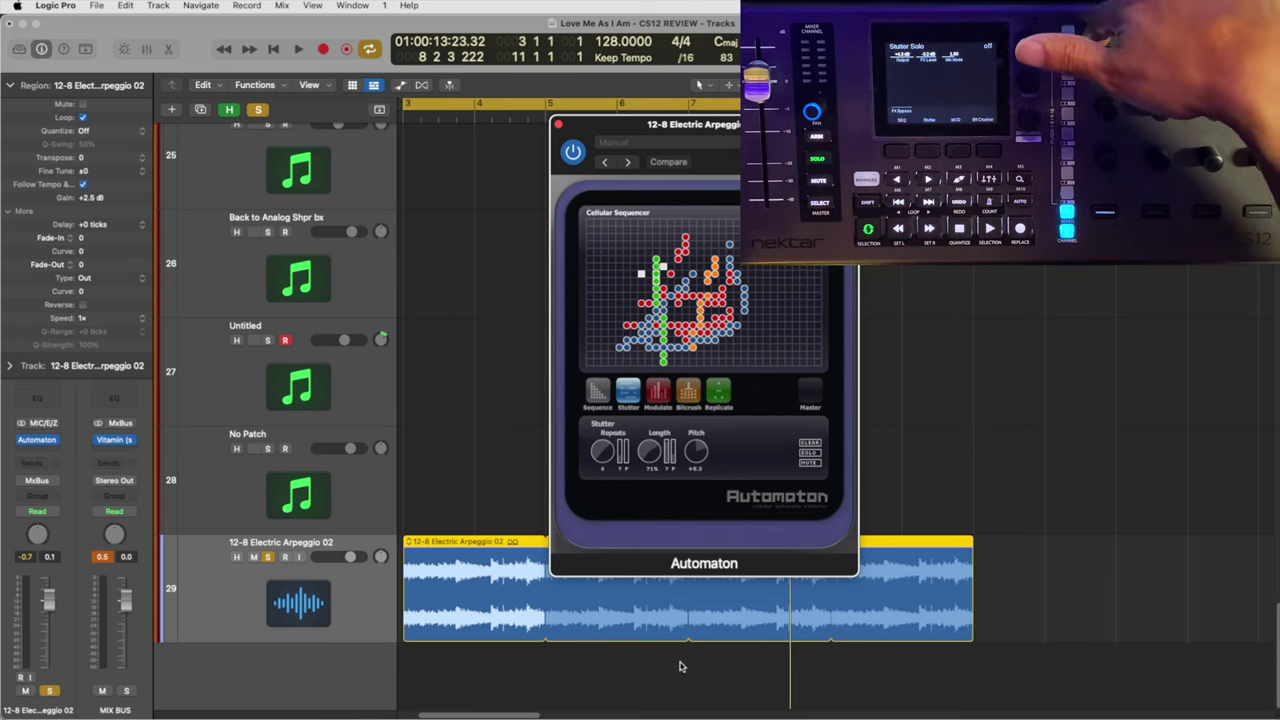
click(680, 666)
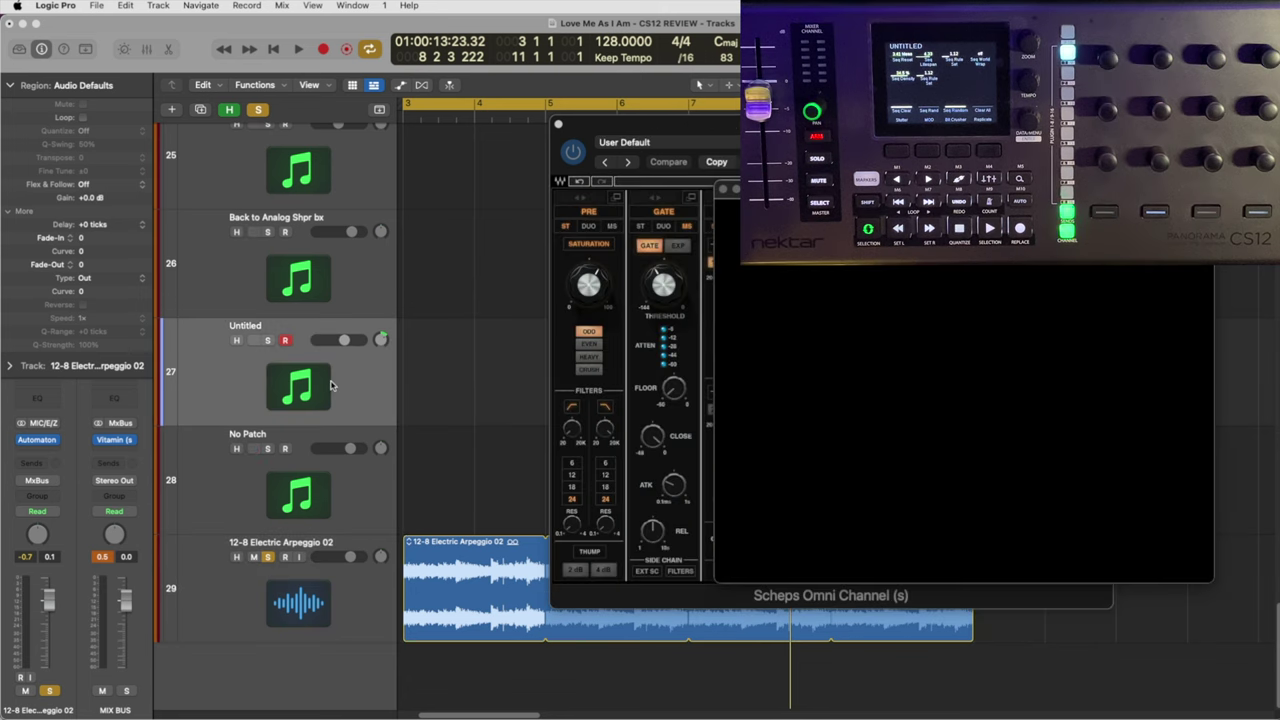
Select the Back to Analog Shpr bx track to display ShaperBox 2 at its Init preset
click(318, 293)
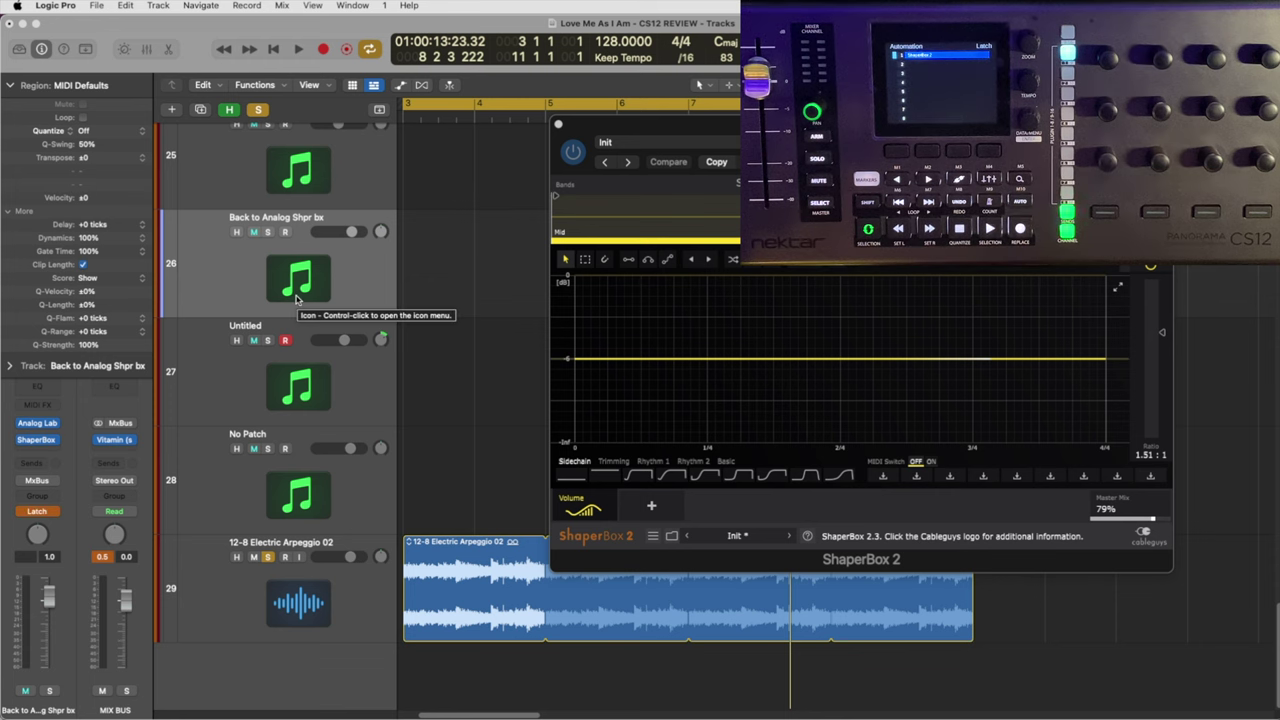
Show automation and set track 26's lane to 2 ShaperBox 2 › Volume MidEnv Ratio
key(a)
click(310, 249)
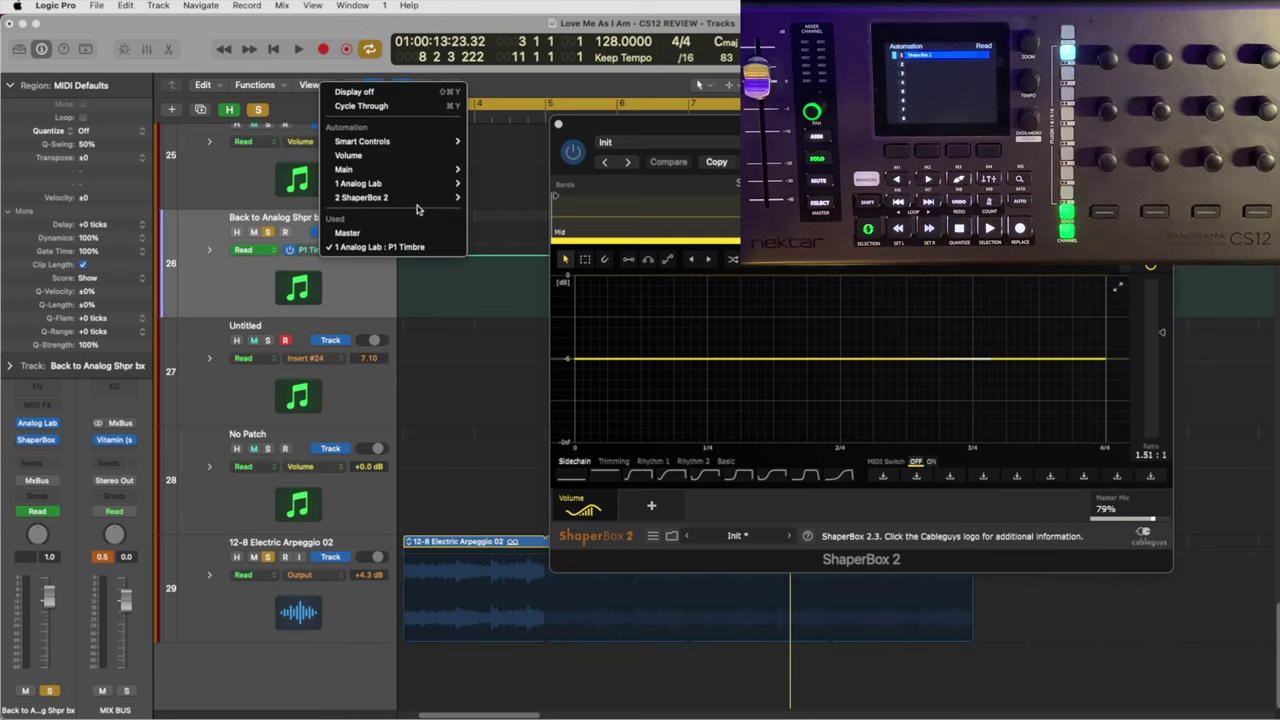
mouse_move(420, 198)
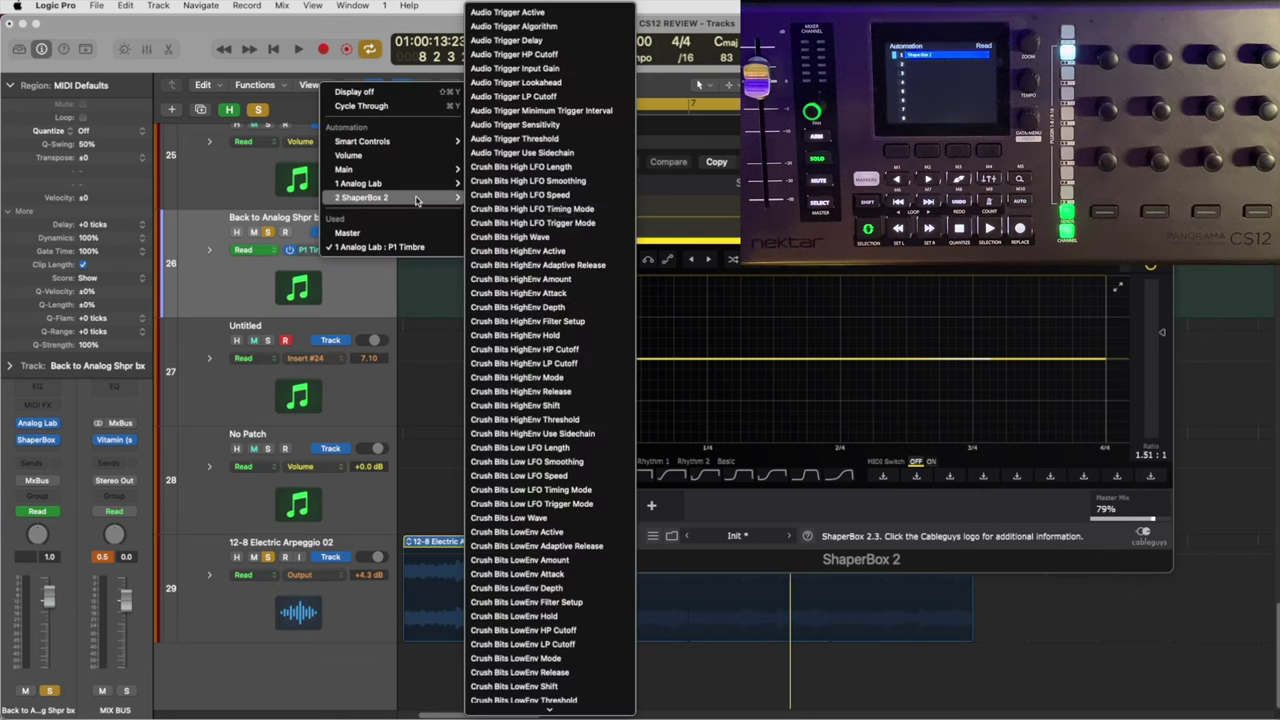
click(562, 293)
click(305, 249)
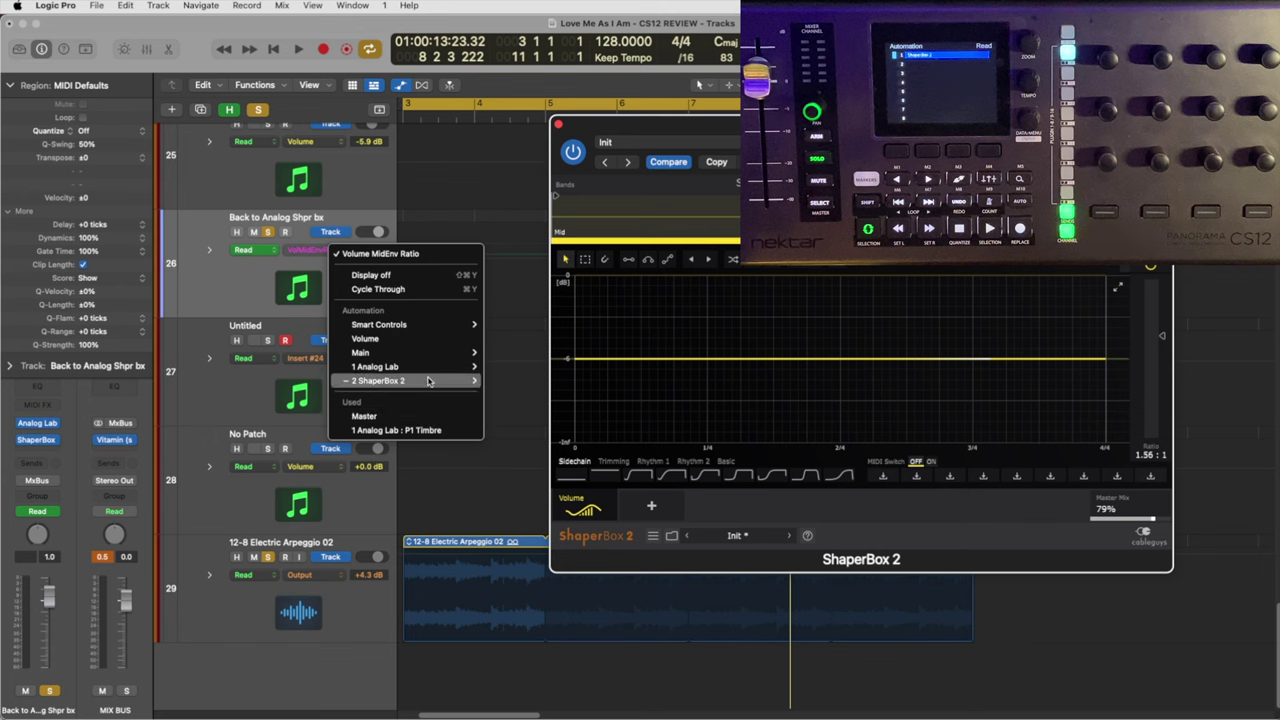
mouse_move(428, 390)
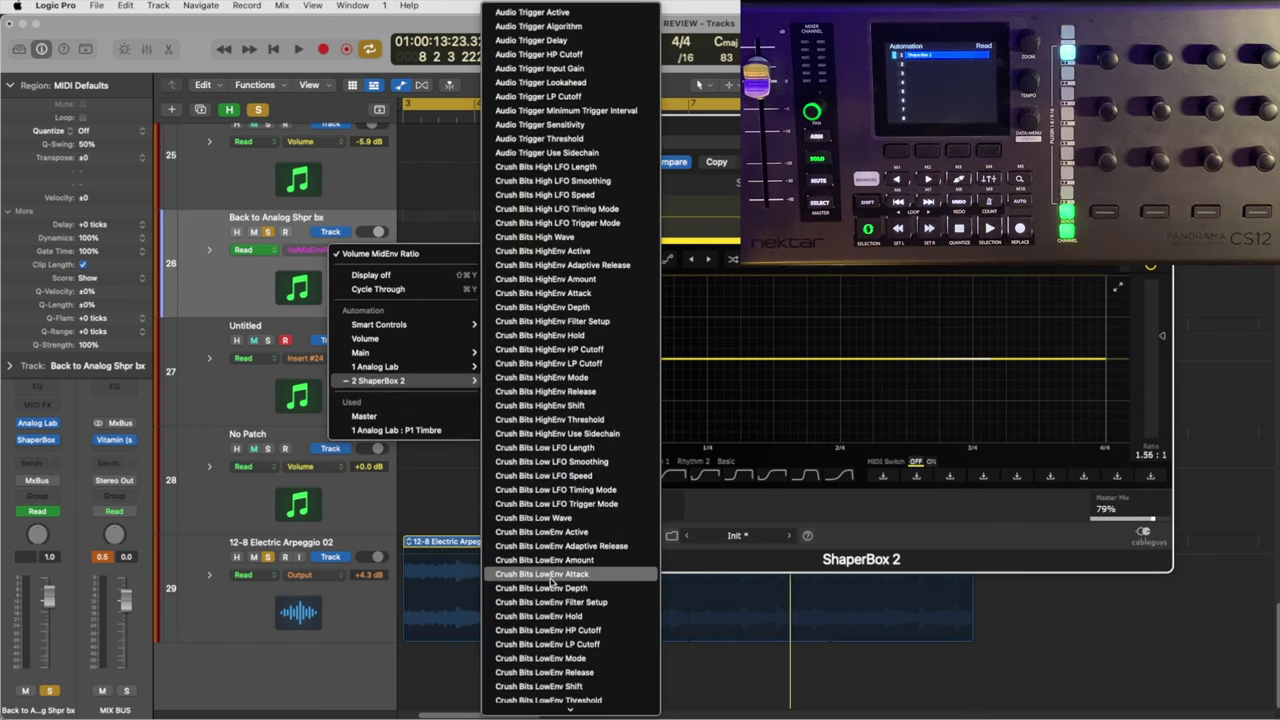
mouse_move(549, 708)
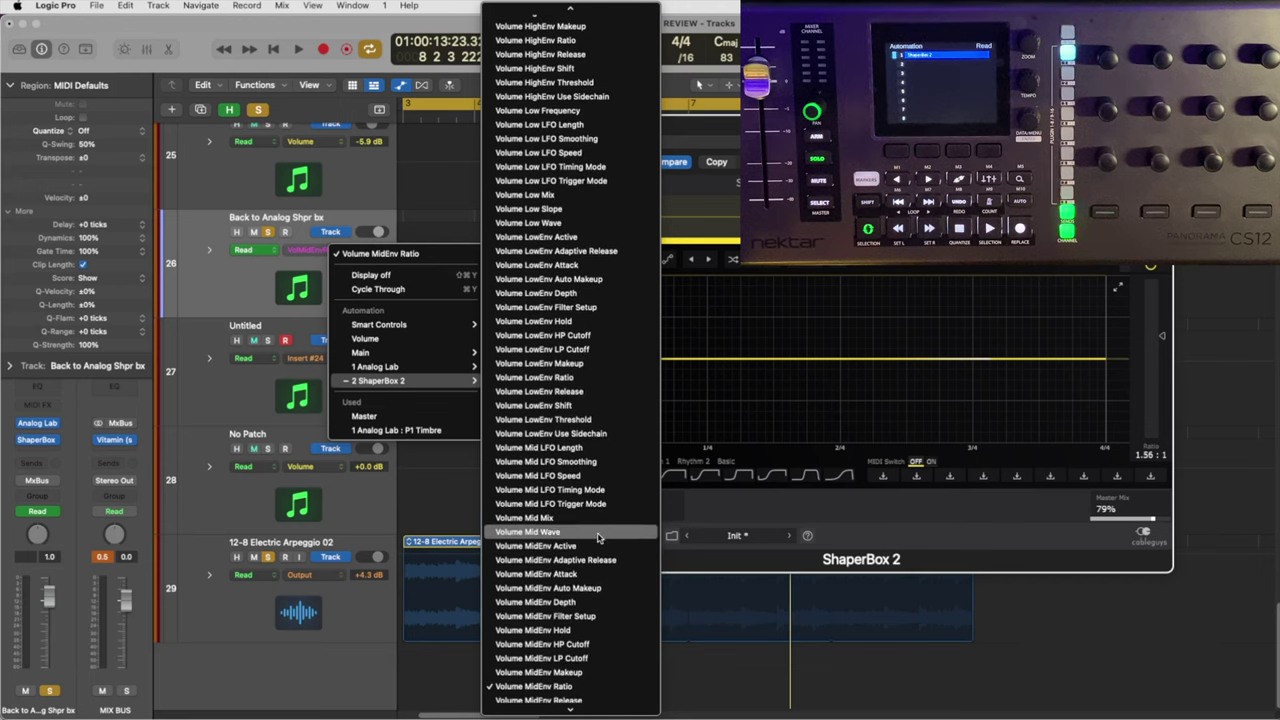
click(590, 687)
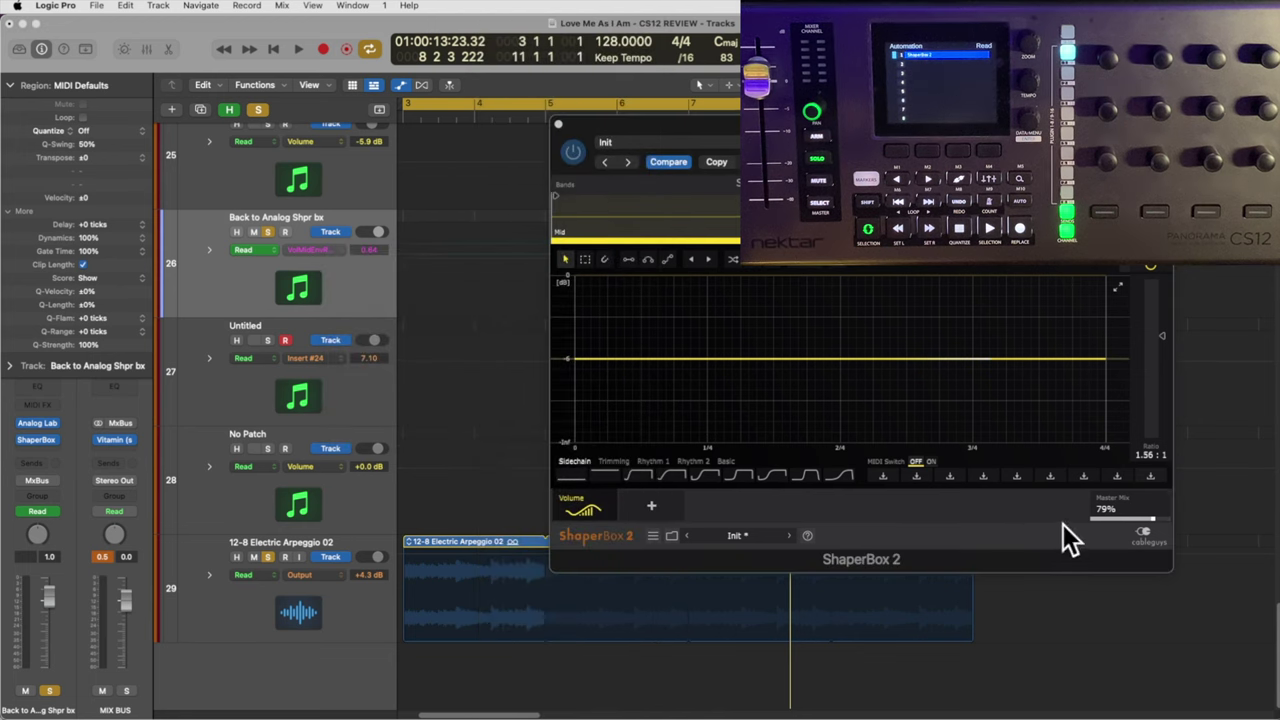
Move ShaperBox 2's Master Mix slider so track 26's automation lane follows Master Mix
drag(1150, 522, 1145, 516)
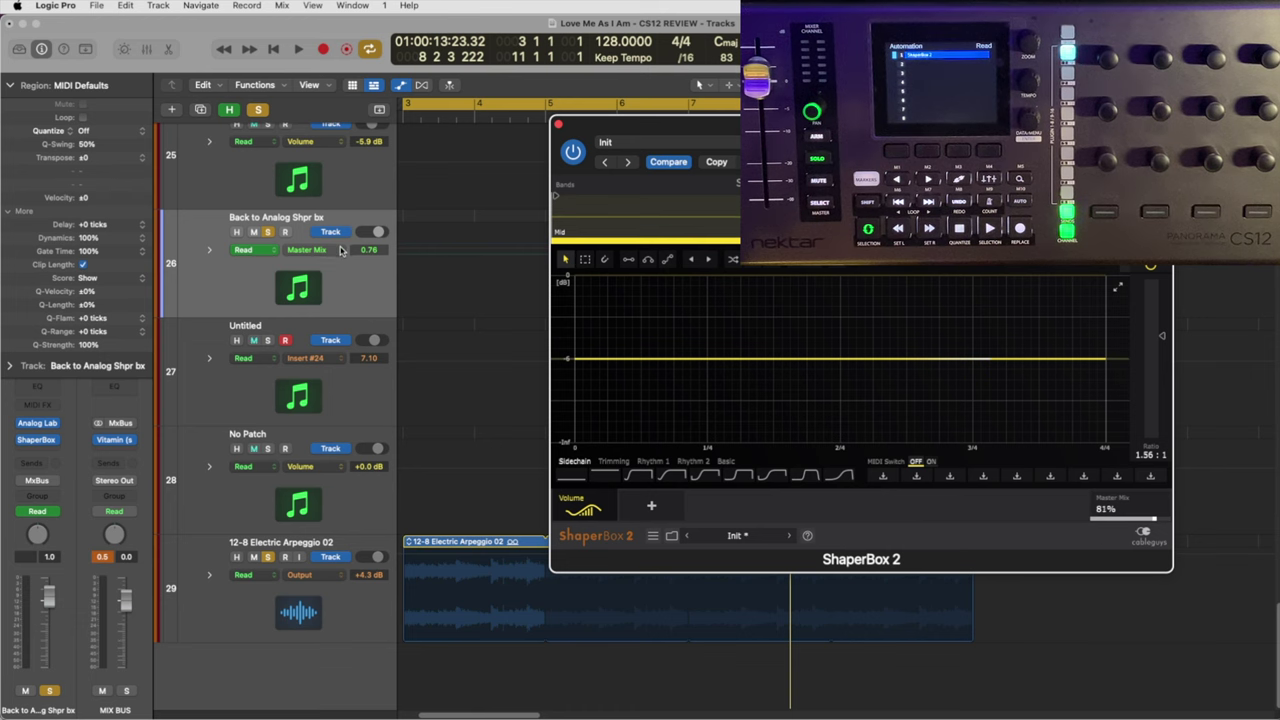
click(306, 249)
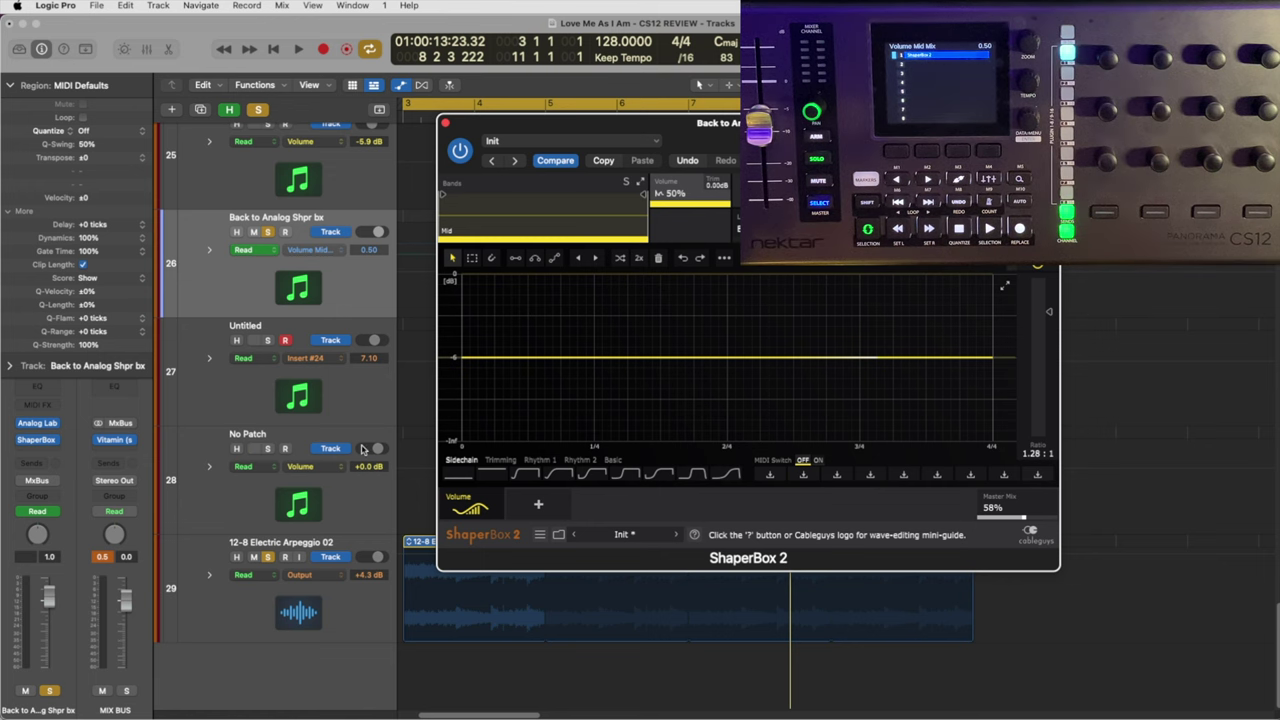
Switch to the Untitled track so its Scheps Omni Channel replaces ShaperBox 2
click(338, 386)
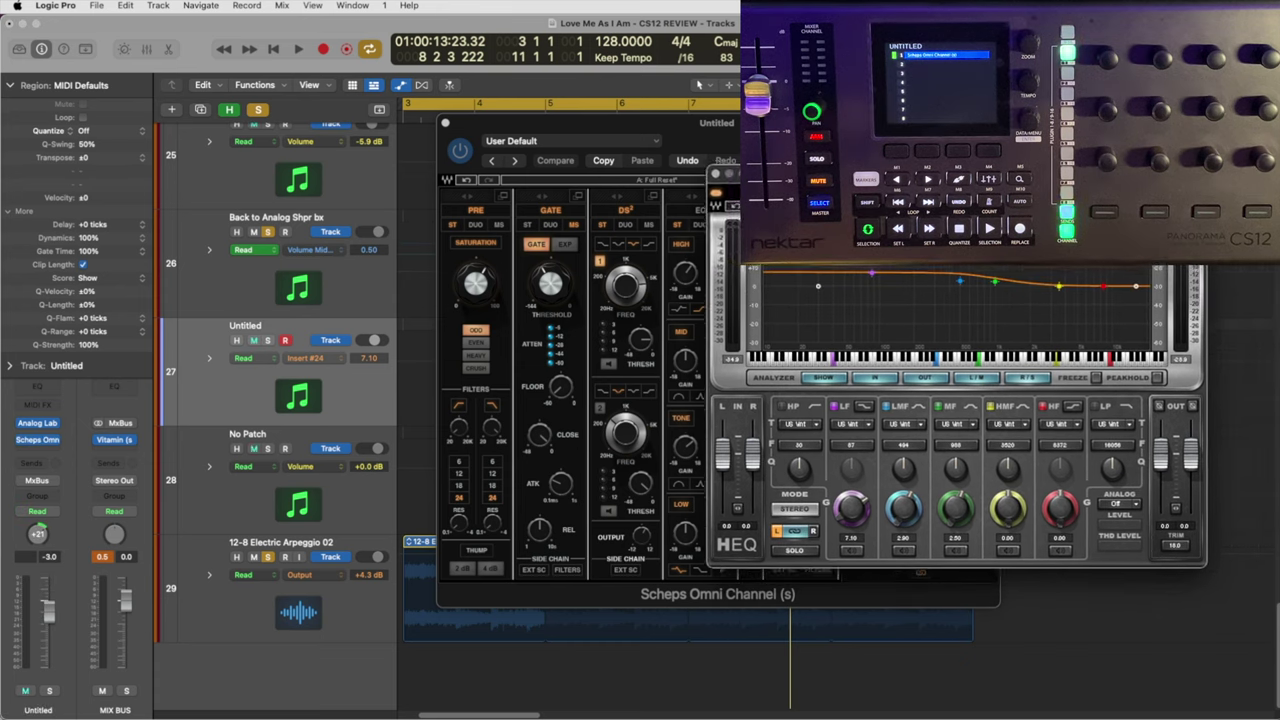
Move the Scheps Omni Channel window left and place the H-EQ window beside it
drag(759, 121, 650, 121)
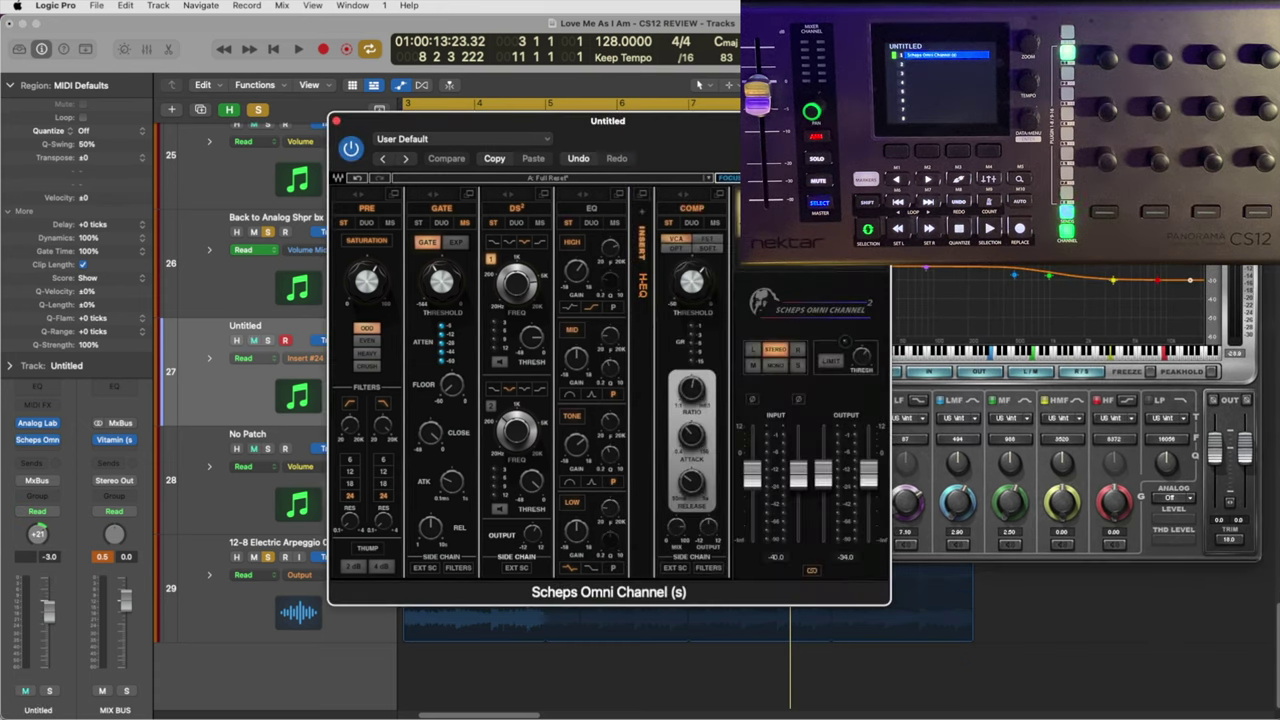
drag(925, 177, 965, 177)
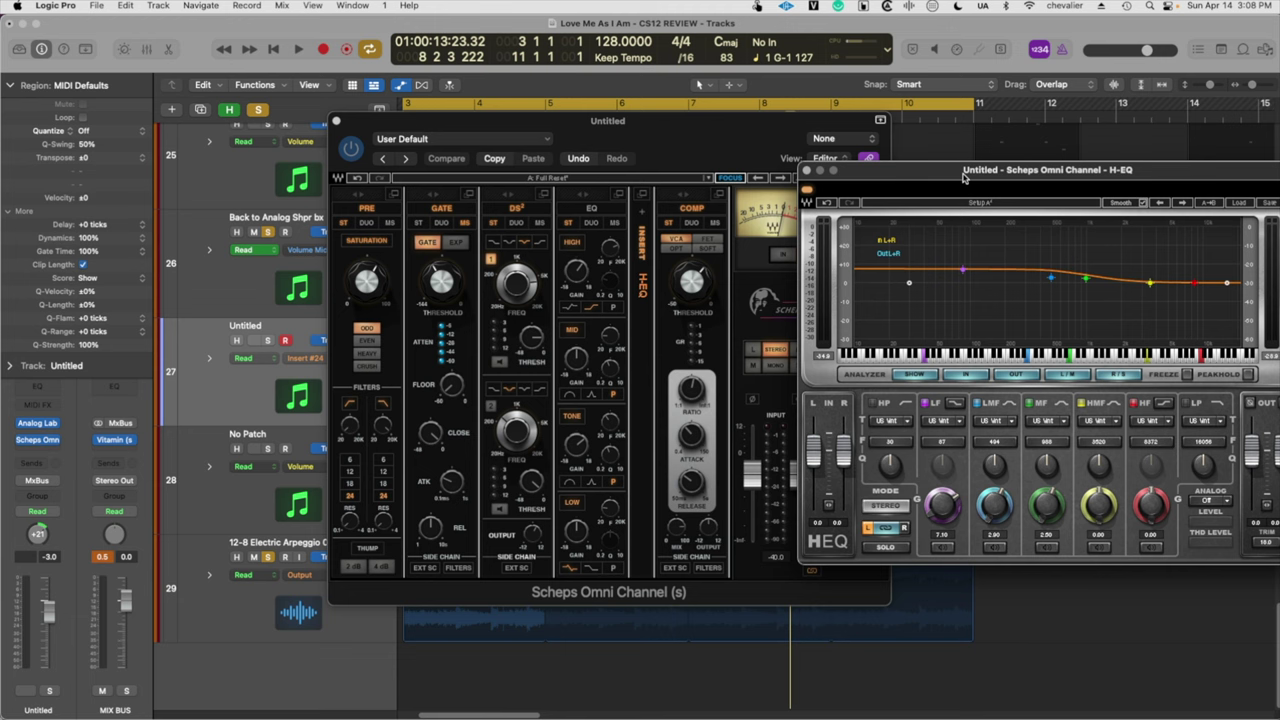
mouse_move(960, 176)
mouse_down()
mouse_move(910, 174)
mouse_move(975, 178)
mouse_up()
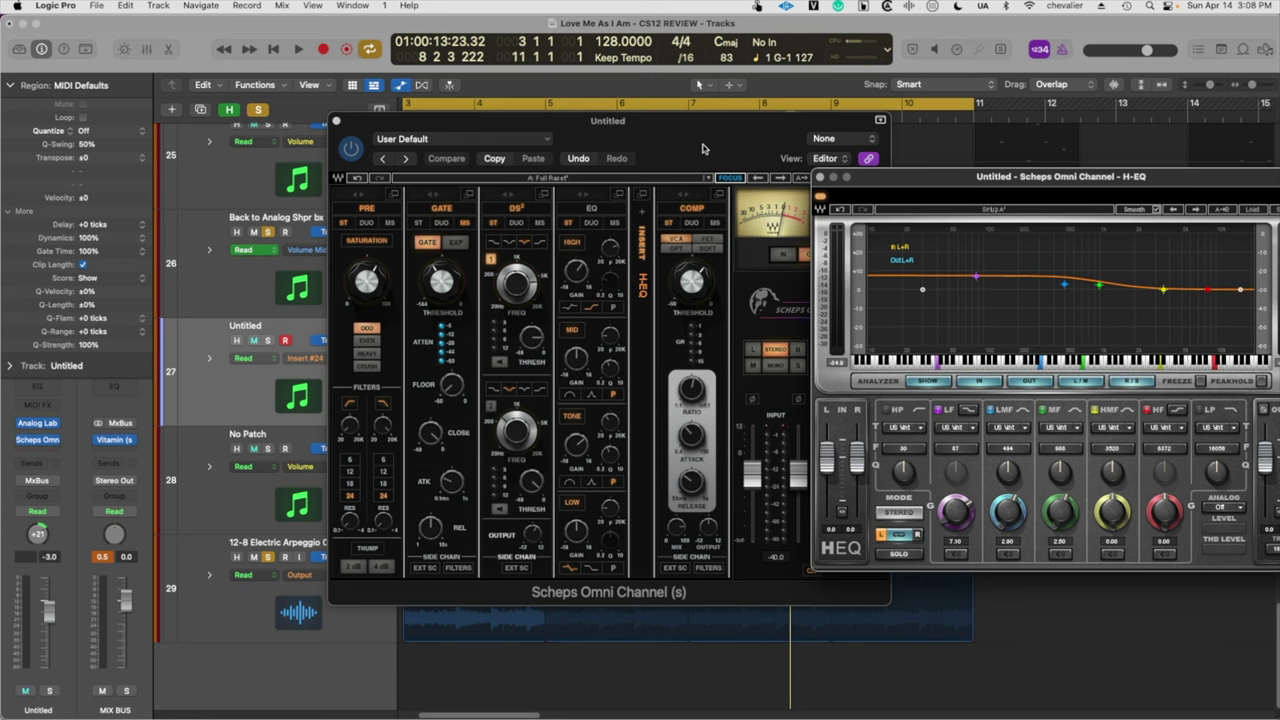
Nudge the Omni Channel and H-EQ windows into place, then lower the Omni Channel window
drag(702, 119, 683, 119)
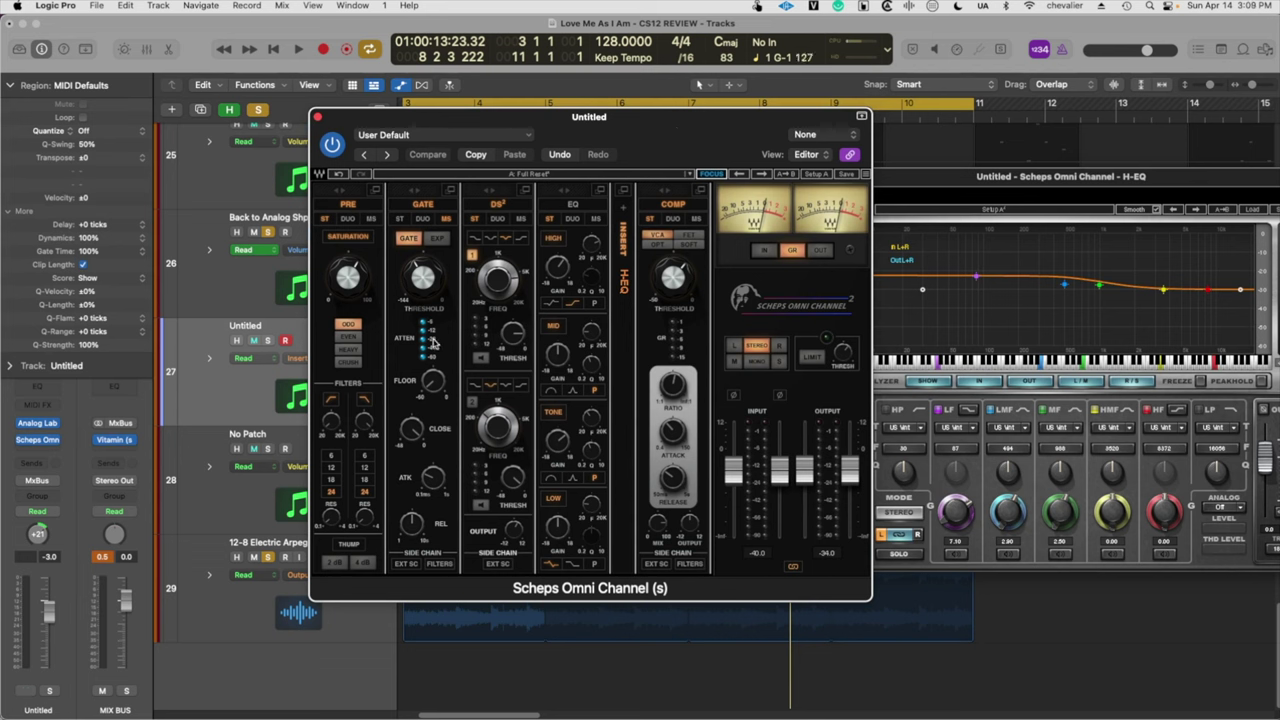
mouse_move(492, 126)
mouse_down()
mouse_move(548, 124)
mouse_move(506, 119)
mouse_up()
drag(904, 194, 918, 180)
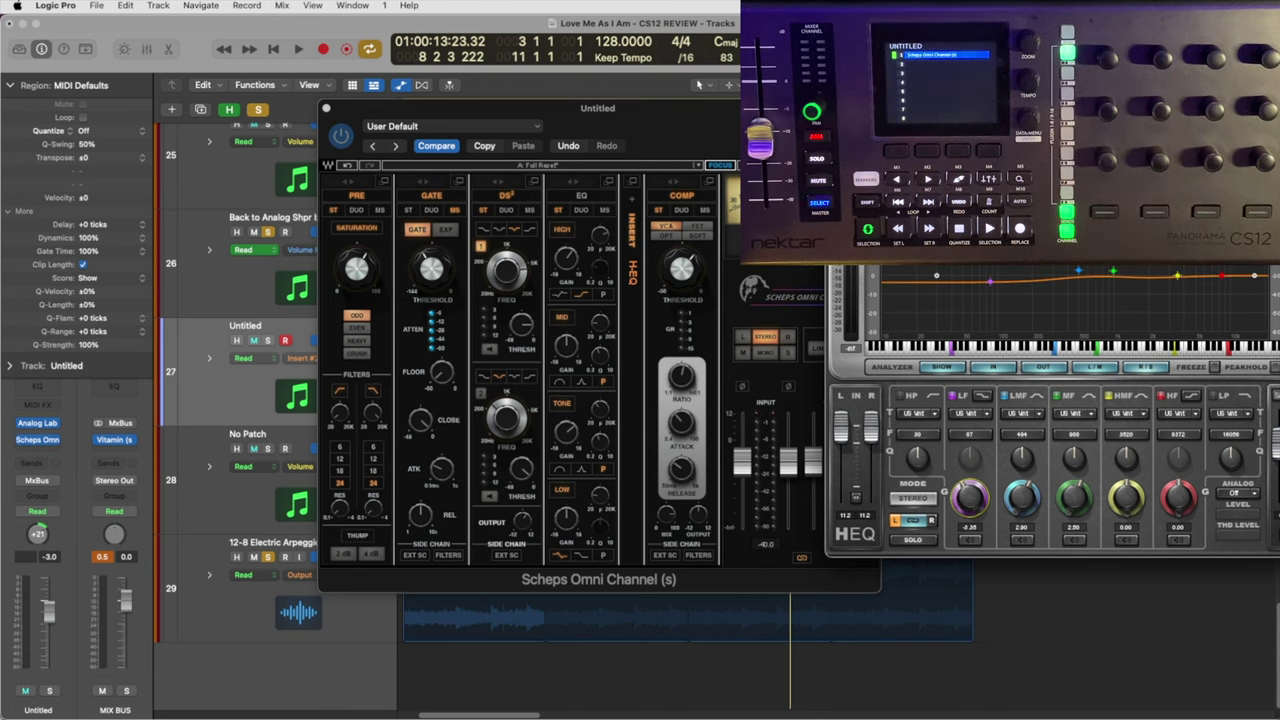
drag(722, 117, 728, 250)
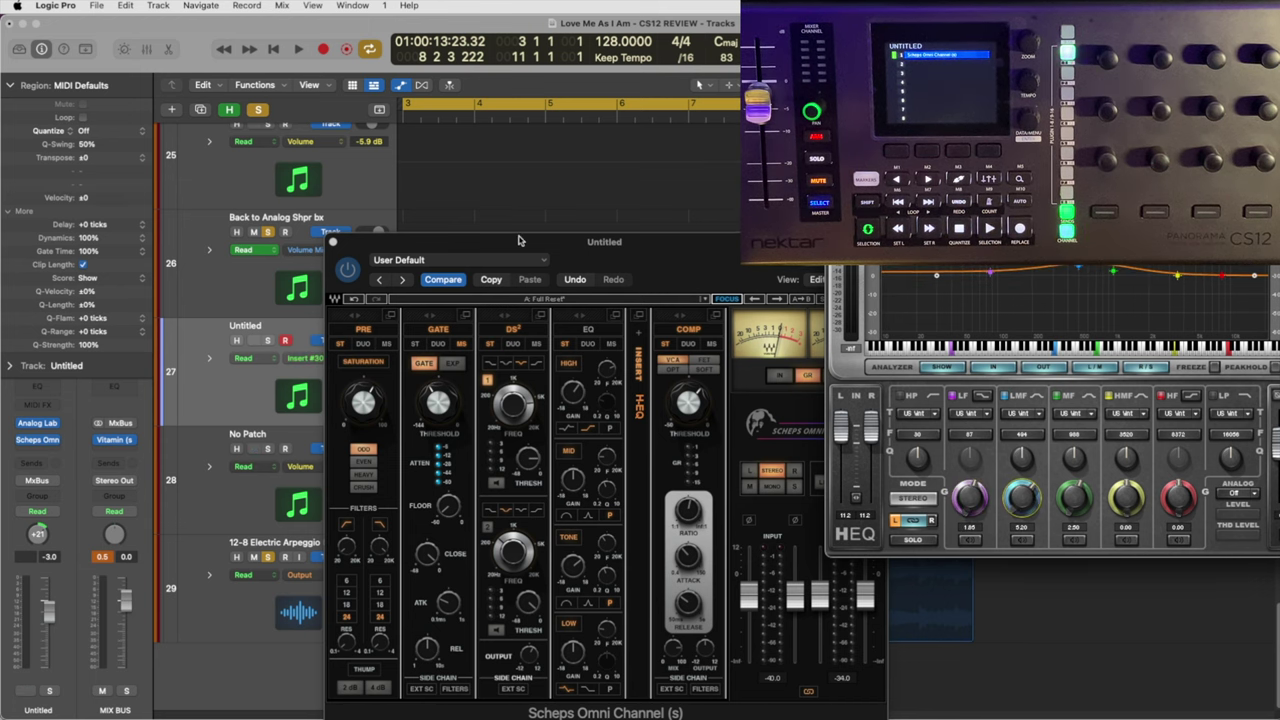
Browse the Untitled track's Scheps Omni Channel automation parameters, then move the Scheps window up-left
drag(519, 240, 567, 242)
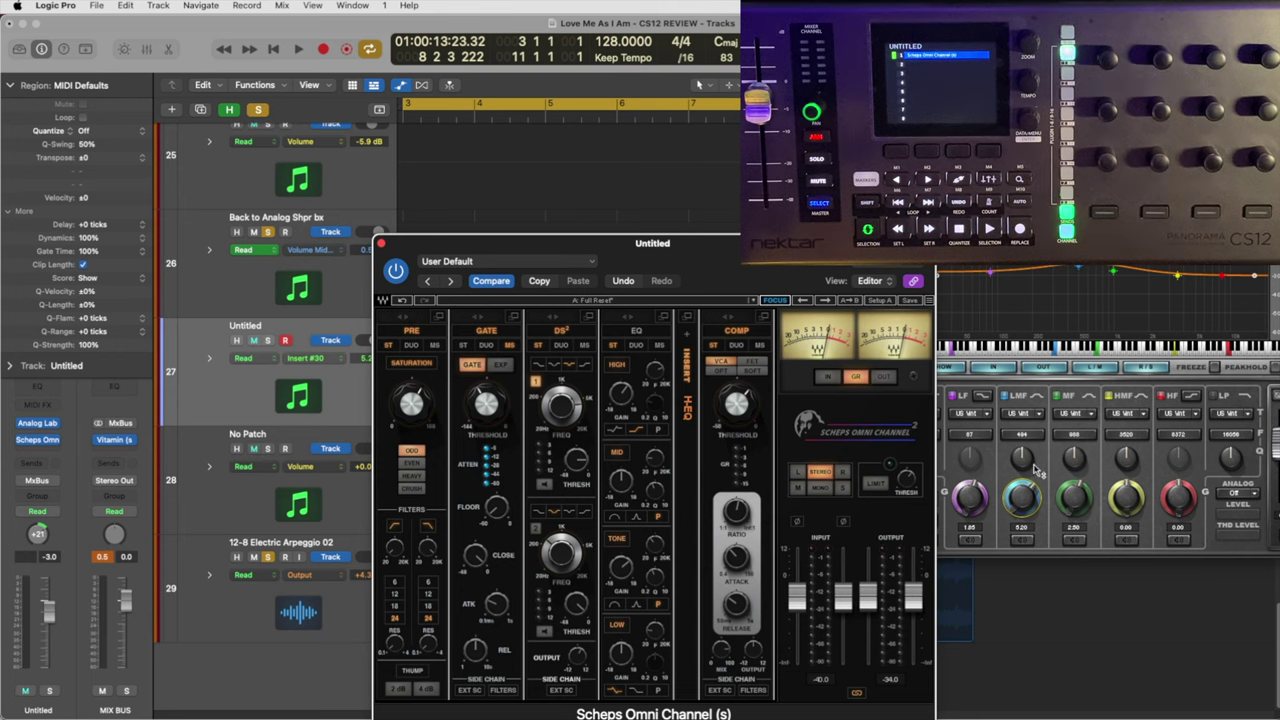
click(978, 490)
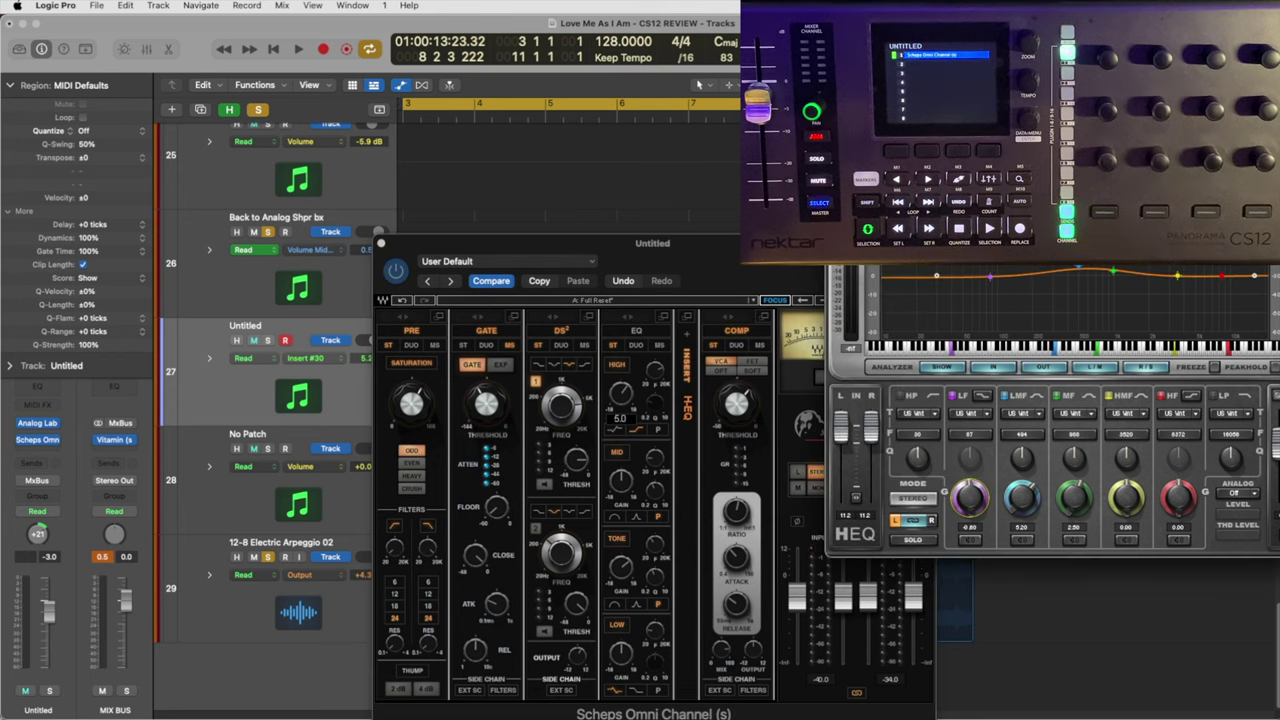
click(330, 360)
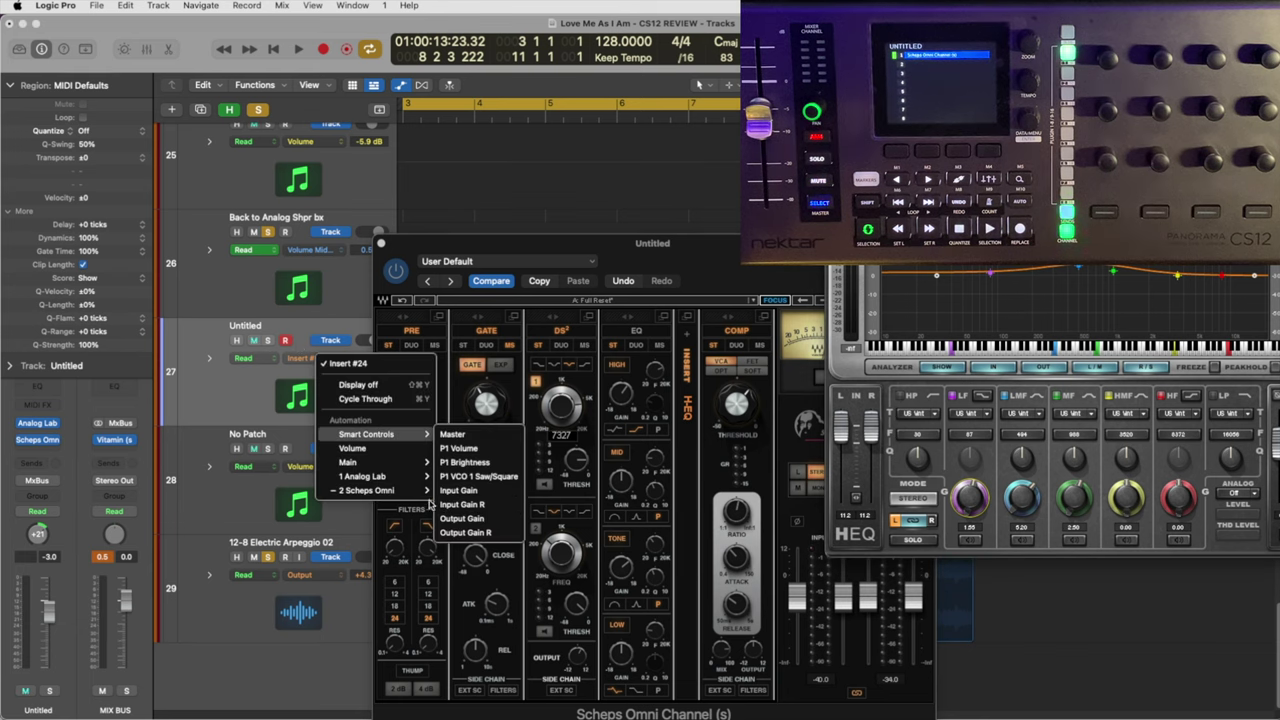
mouse_move(400, 490)
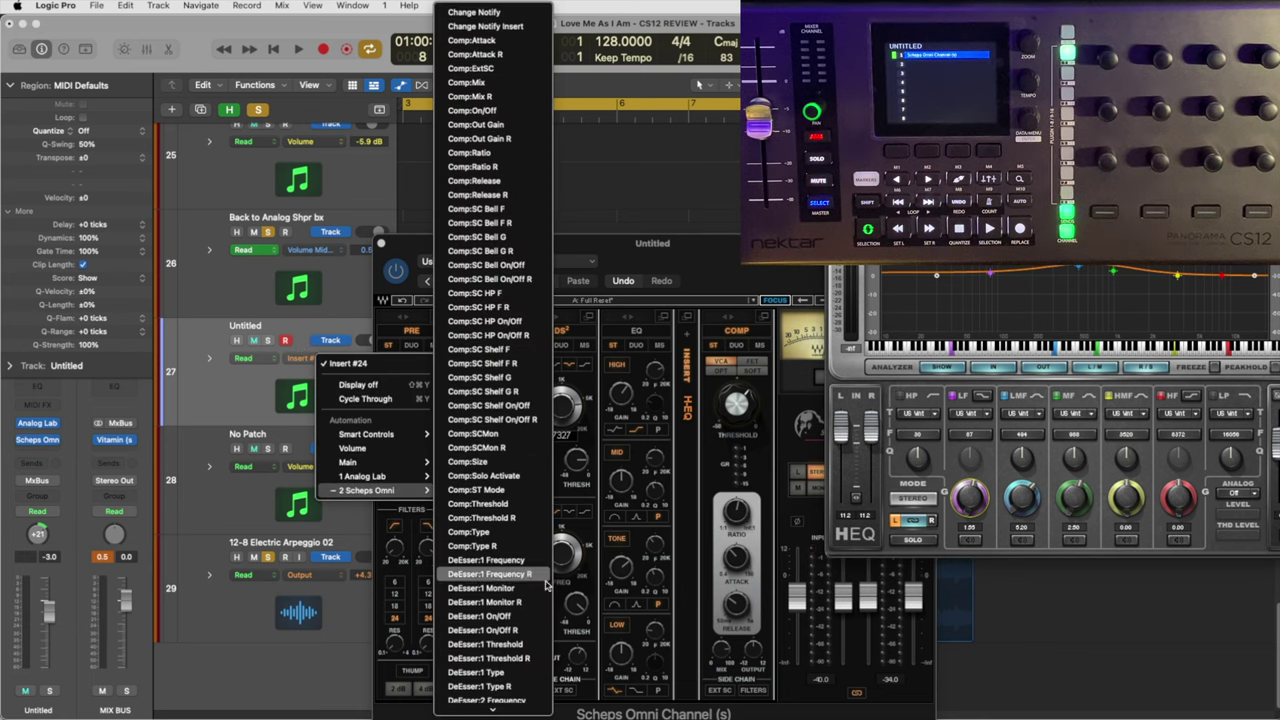
click(680, 323)
drag(816, 243, 730, 199)
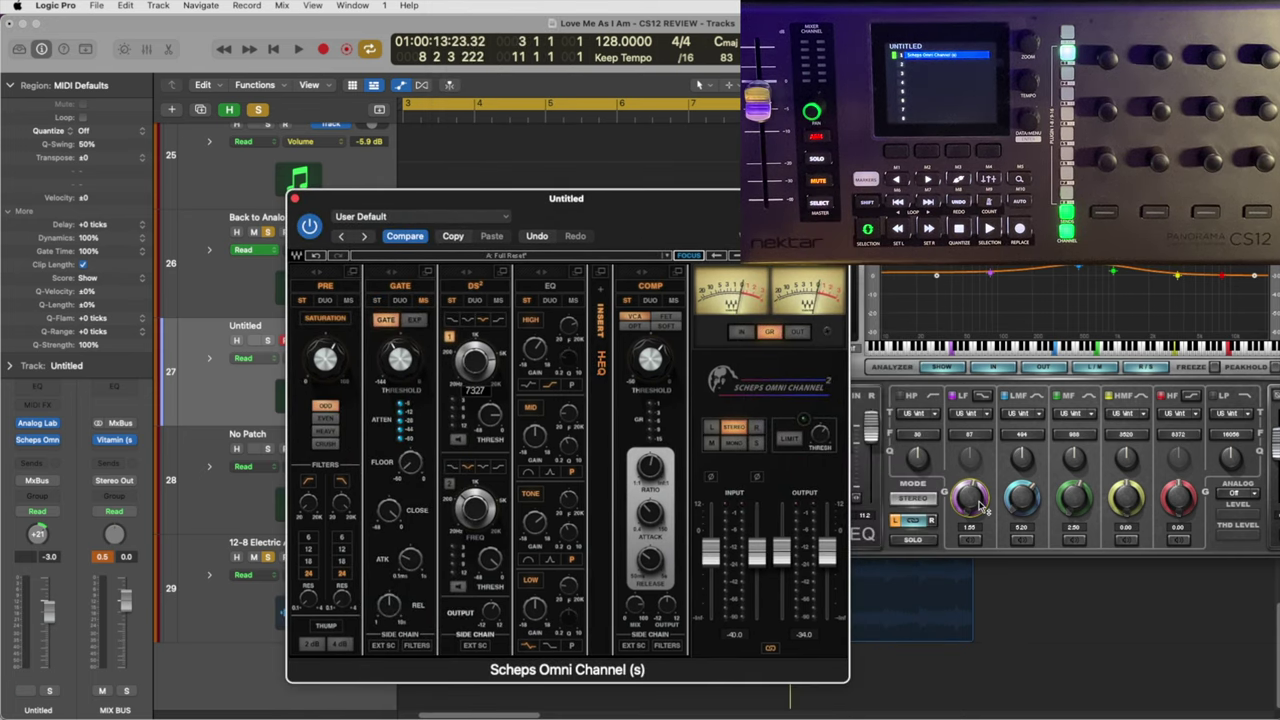
click(884, 438)
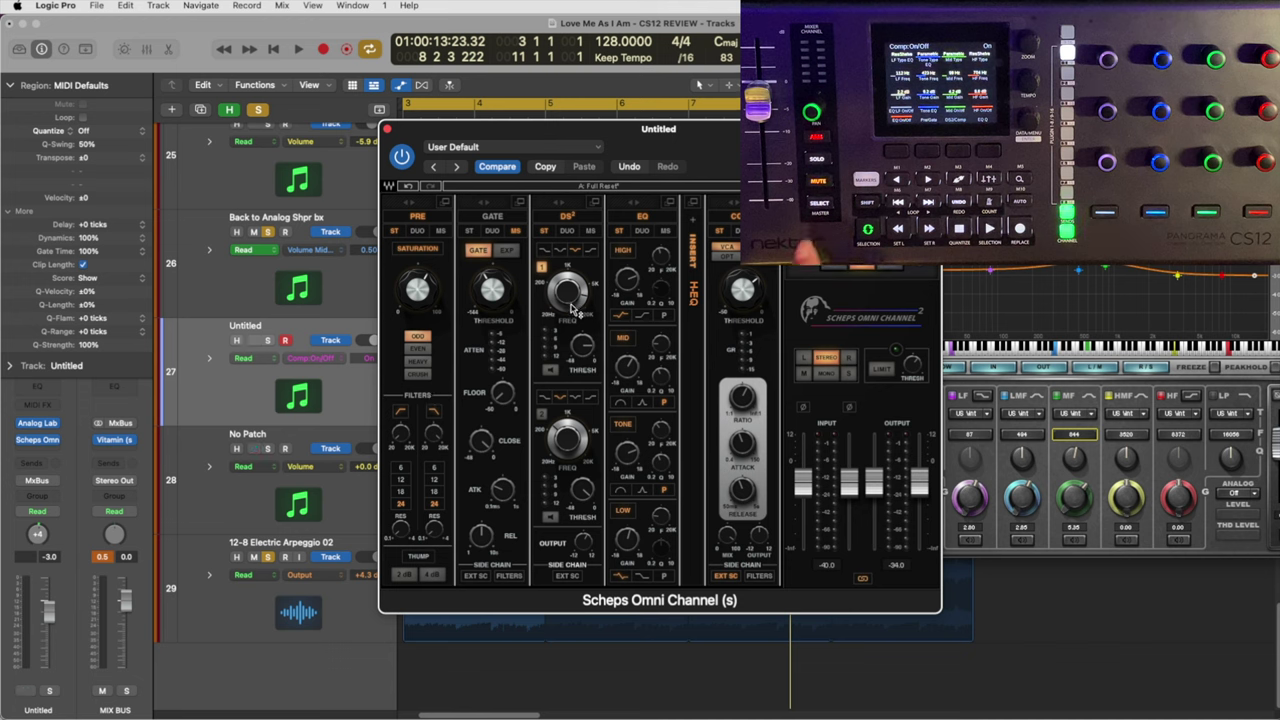
Adjust Scheps Omni Channel Comp On/Off and Input Gain R to -4.1 dB from the CS12
mouse_move(572, 310)
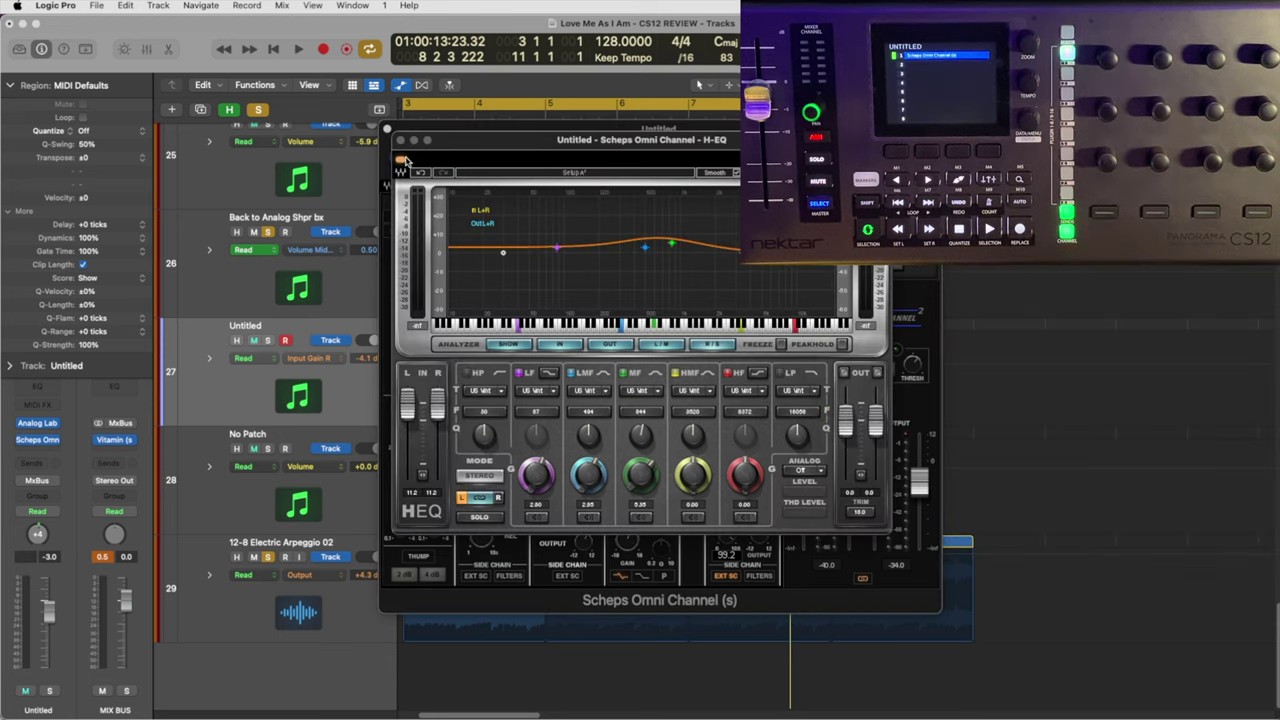
Close the H-EQ and Scheps Omni Channel windows and bring the Analog Lab V window into view
click(398, 140)
click(388, 132)
mouse_move(42, 425)
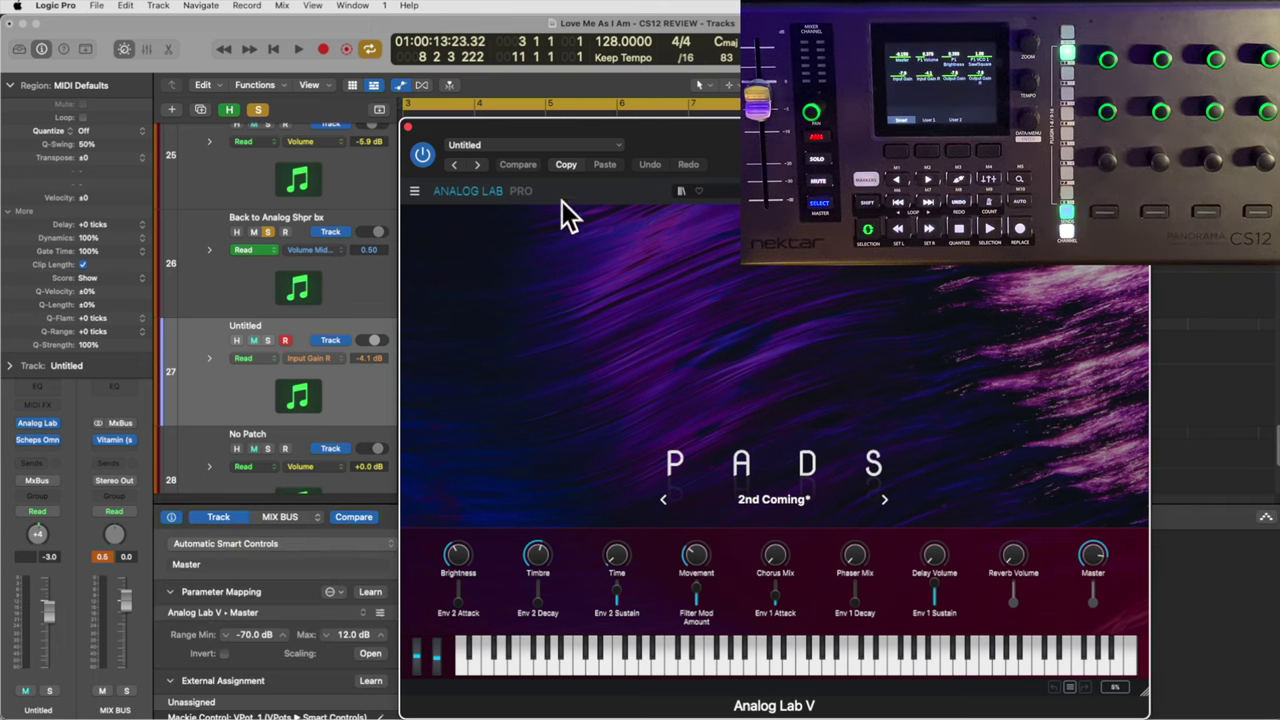
drag(550, 137, 968, 0)
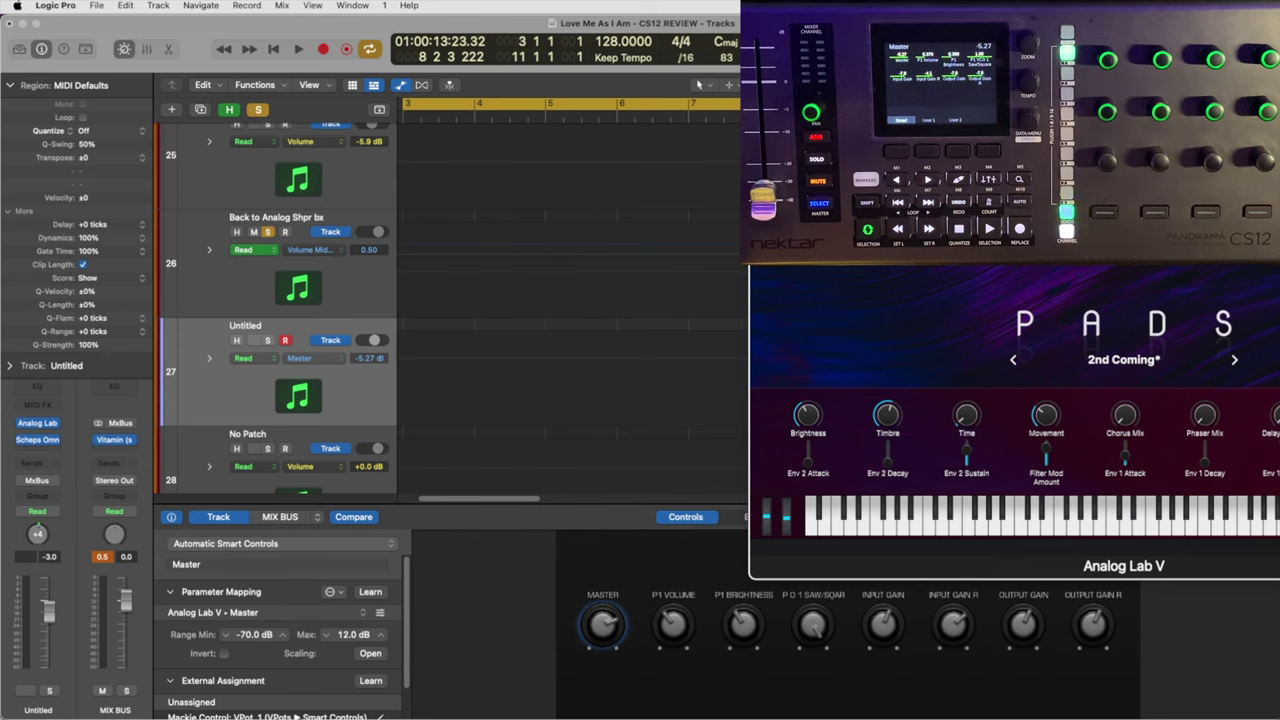
drag(908, 173, 632, 170)
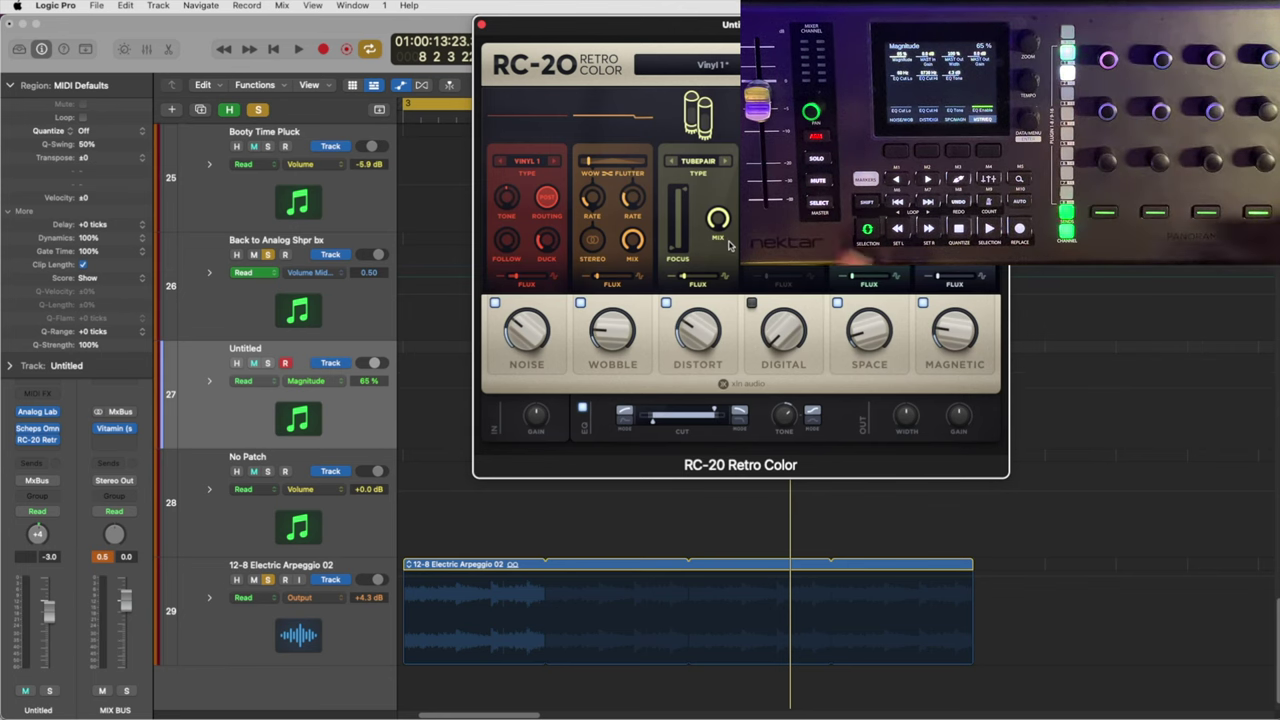
Touch RC-20's Distort, Wobble and input Gain knobs so automation ends on input gain
click(709, 322)
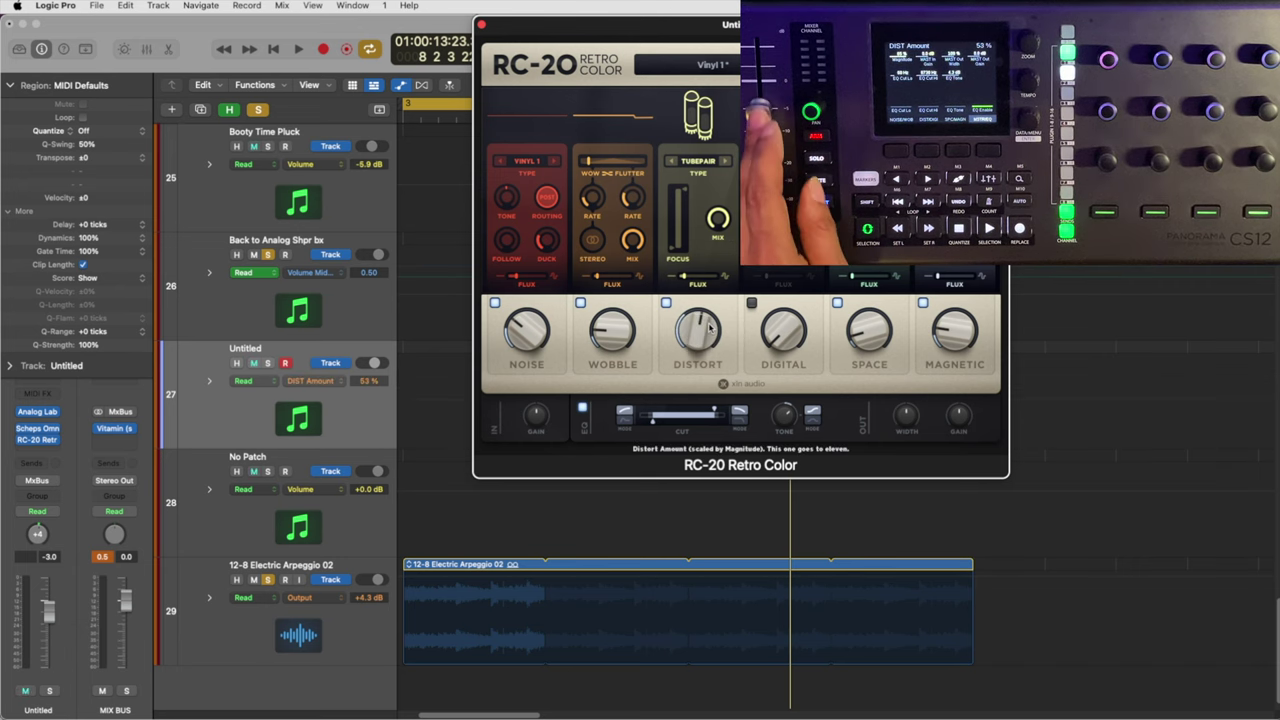
click(601, 337)
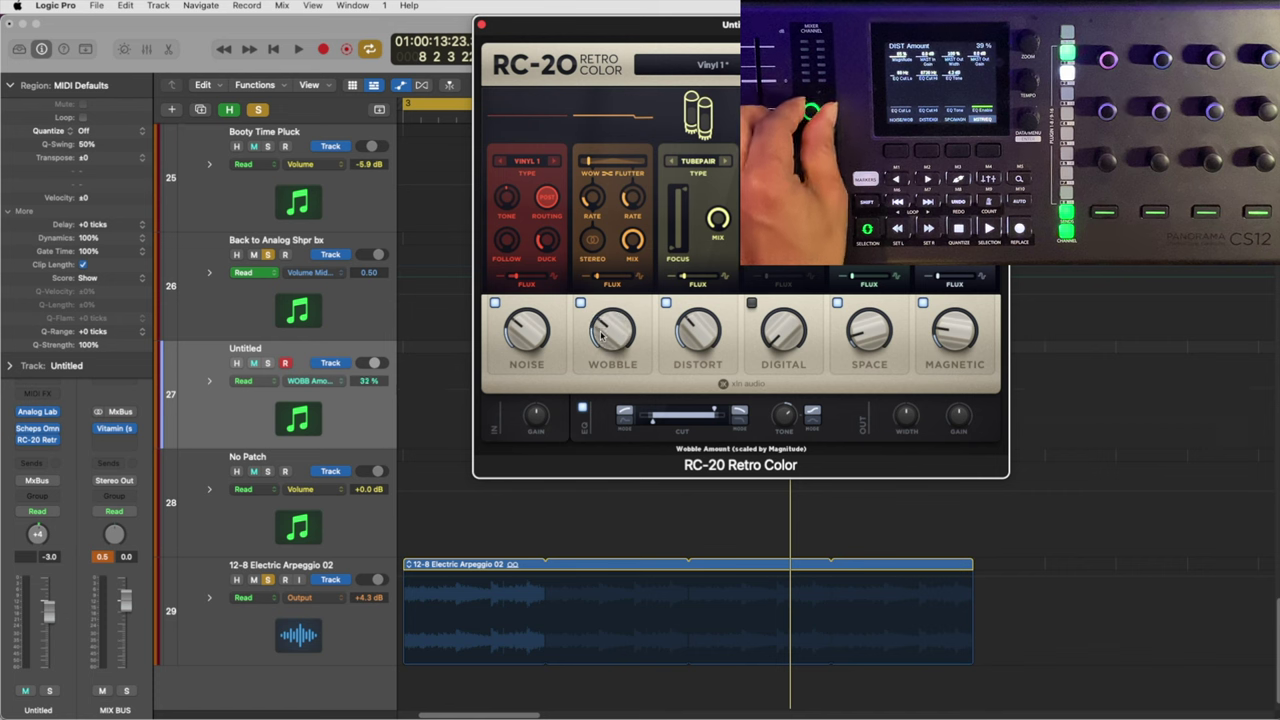
click(531, 421)
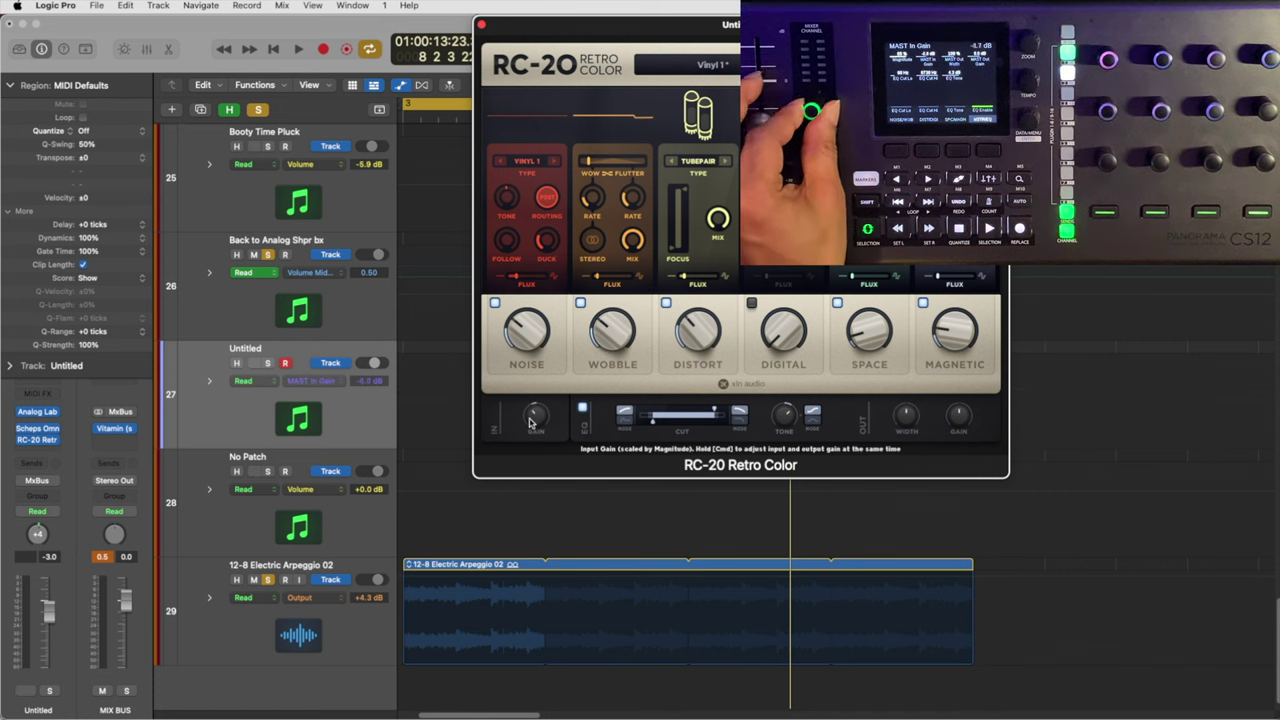